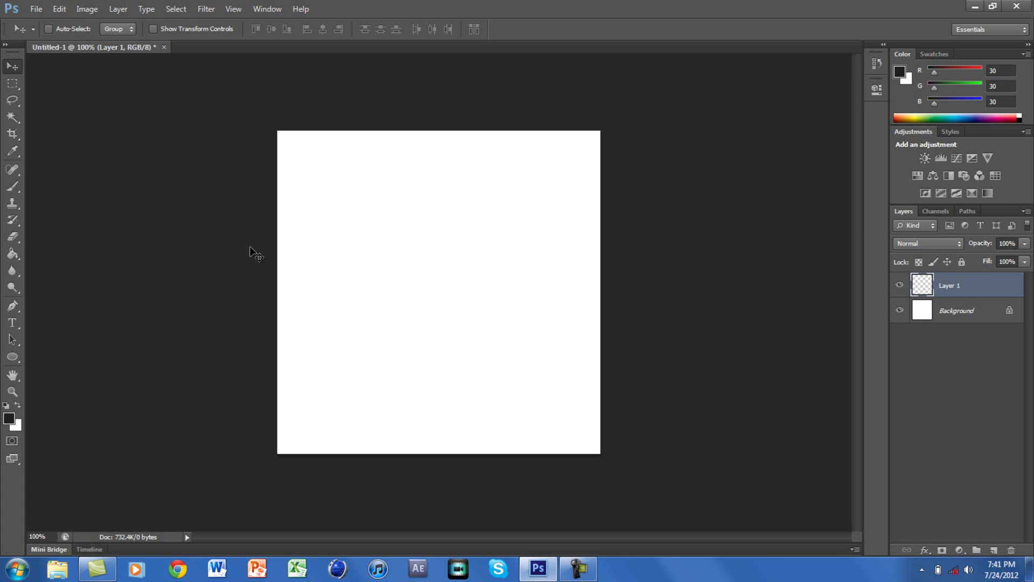
Switch to the Brush tool and review the currently loaded brush presets and their options menu.
click(1030, 566)
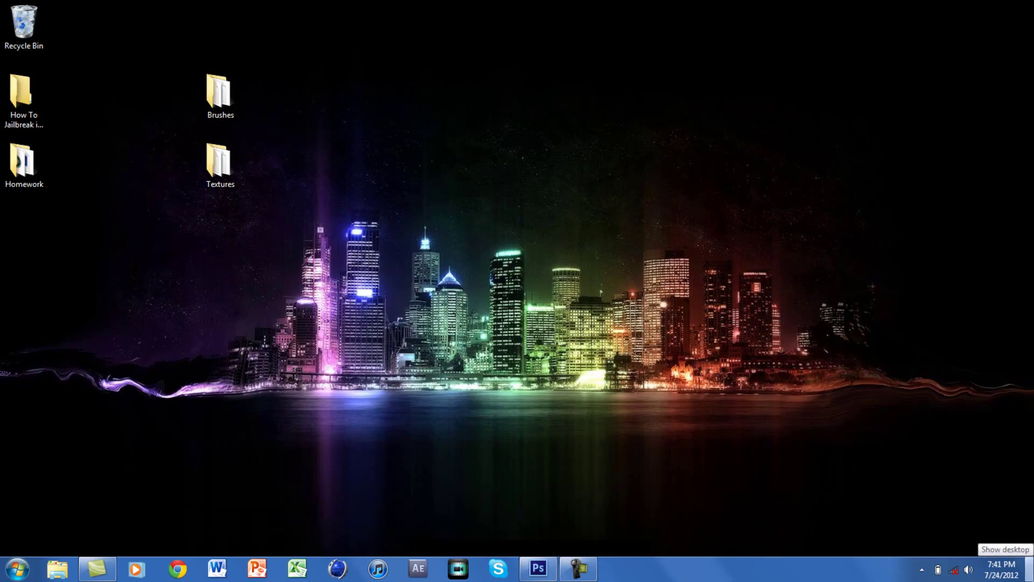
click(1031, 566)
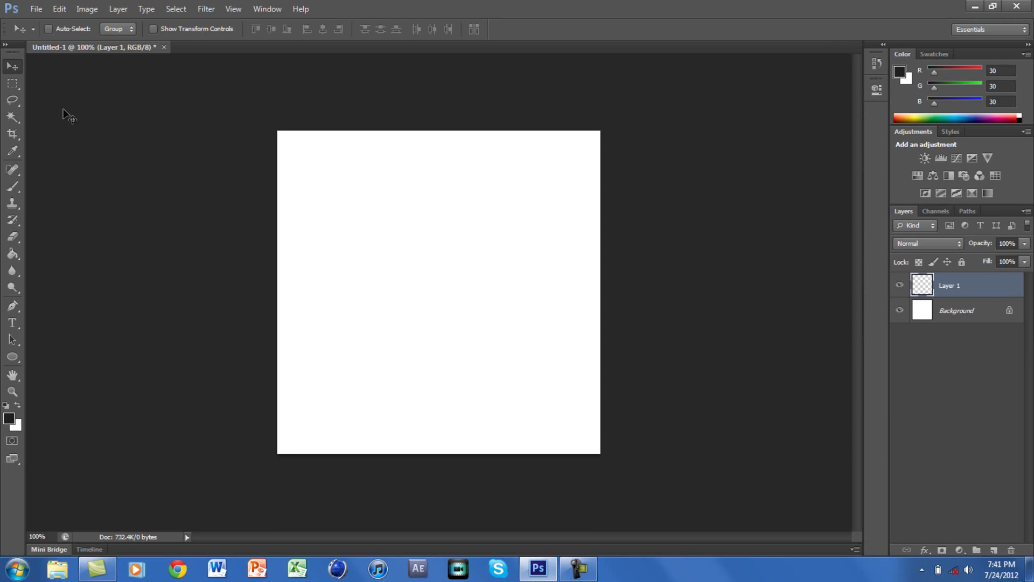
click(16, 186)
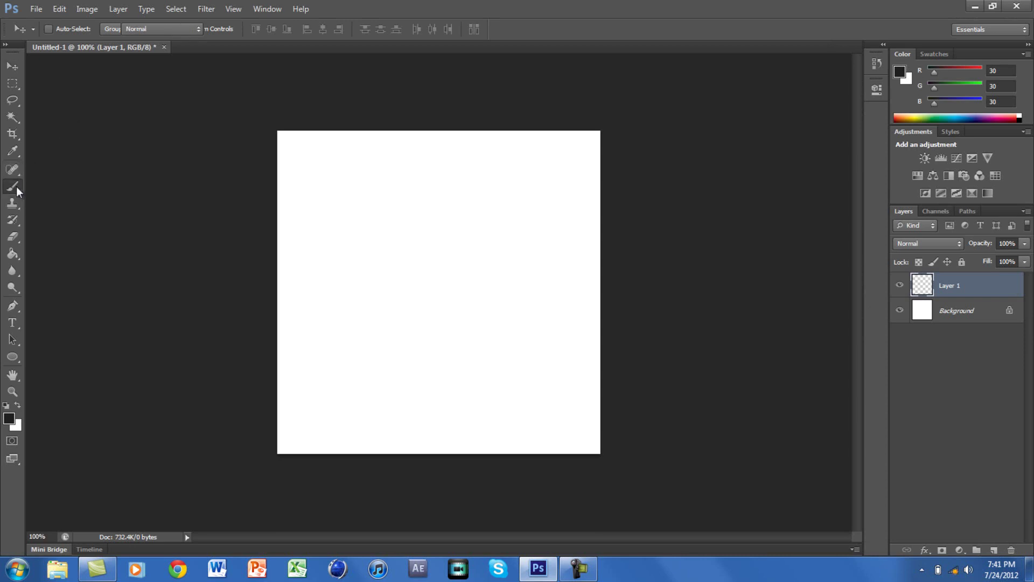
right_click(355, 291)
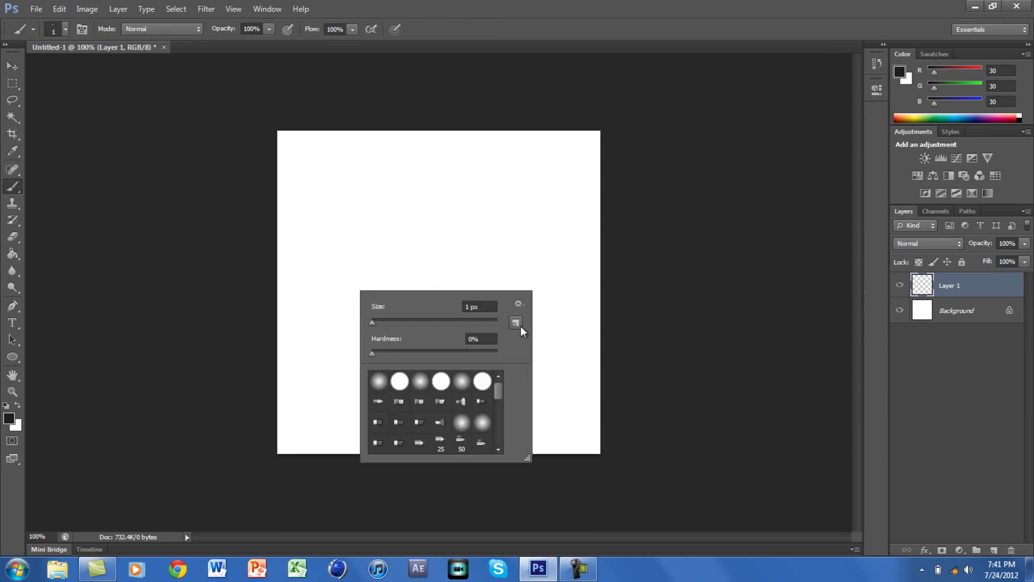
click(519, 304)
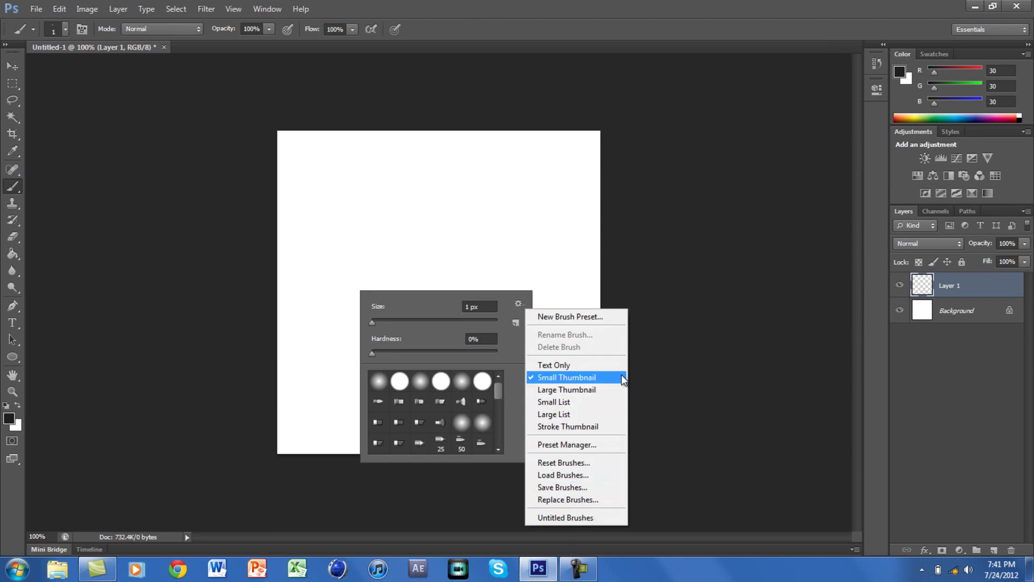
click(537, 188)
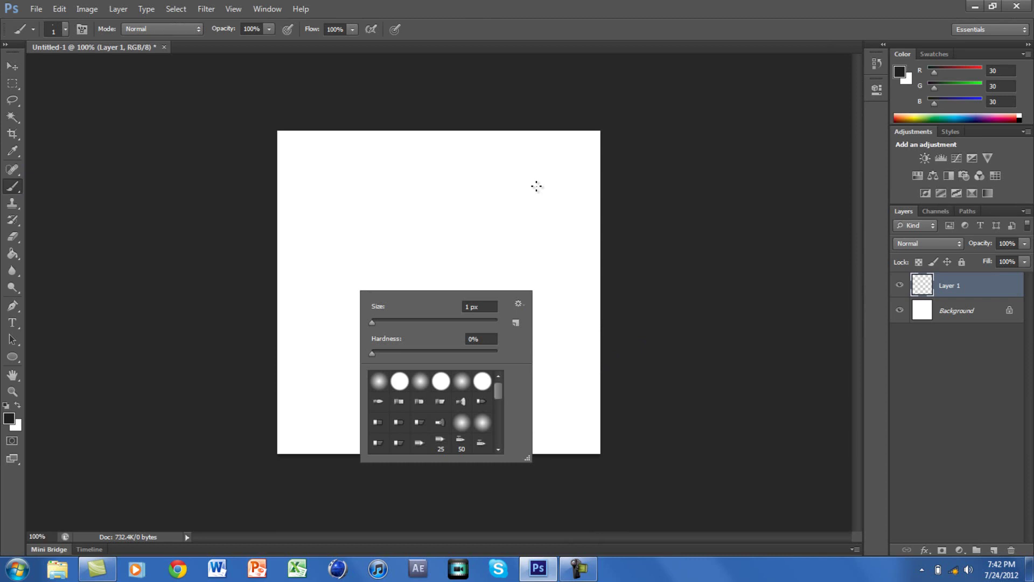
click(992, 283)
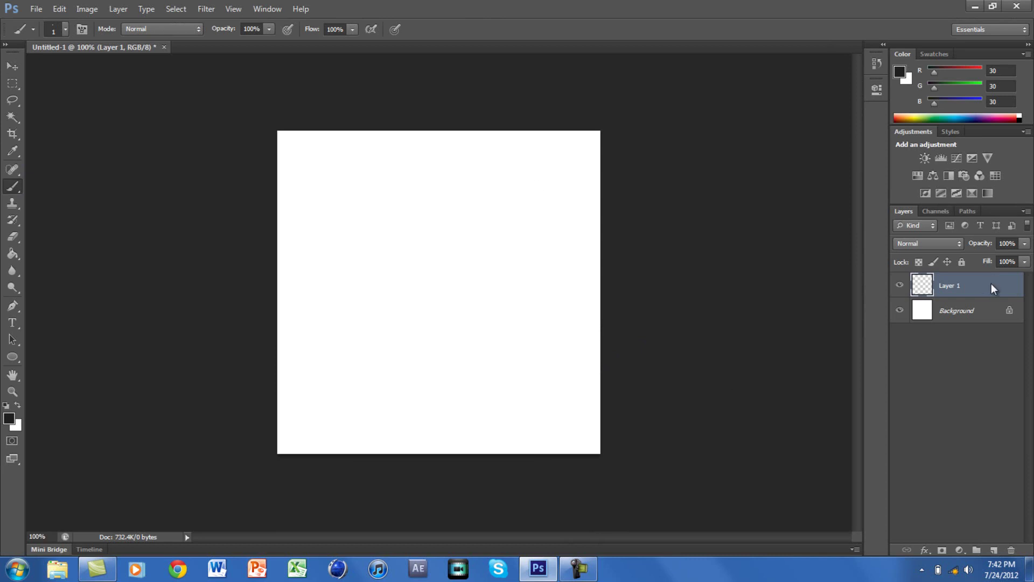
right_click(991, 283)
key(Escape)
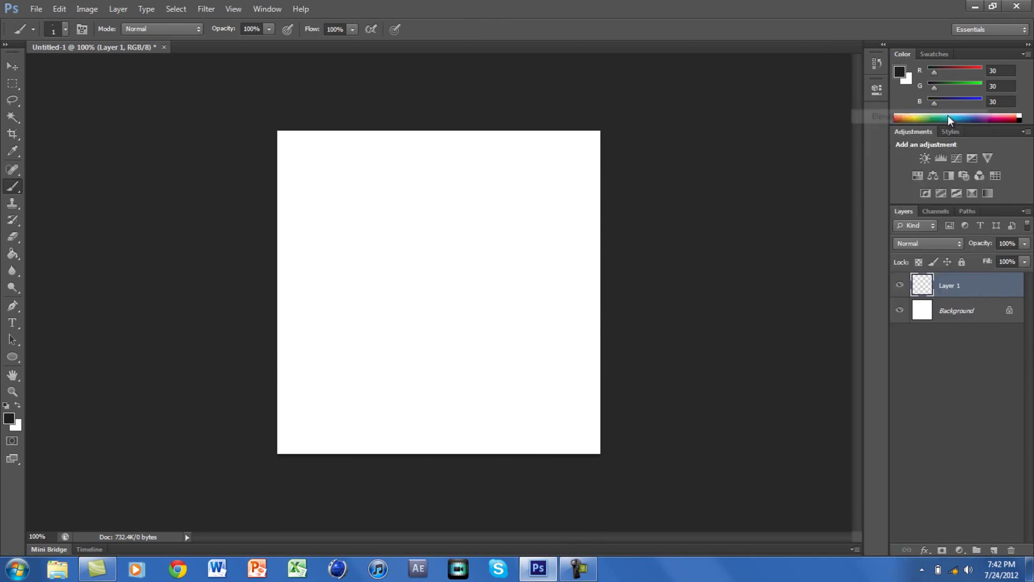
key(space)
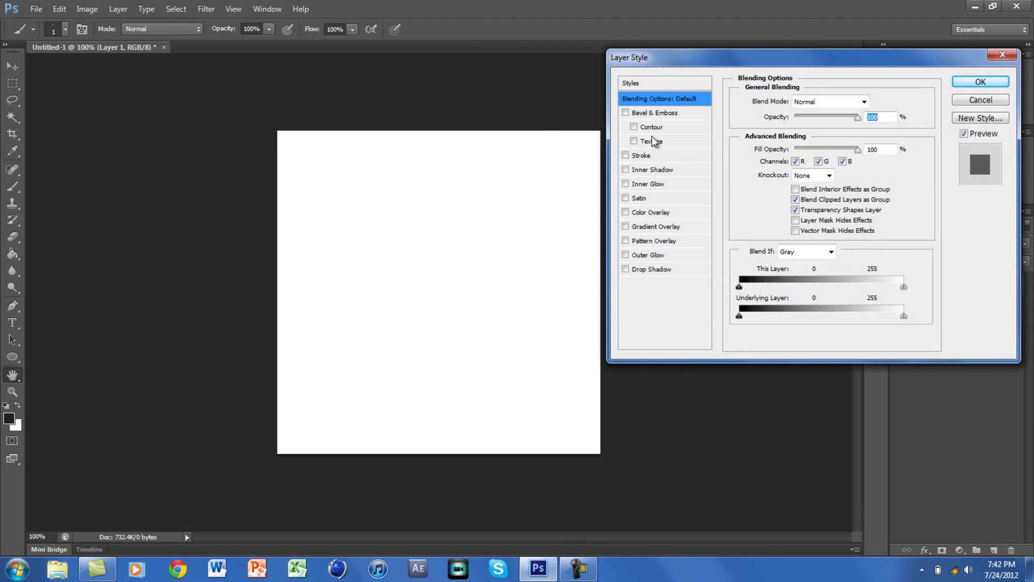
click(650, 141)
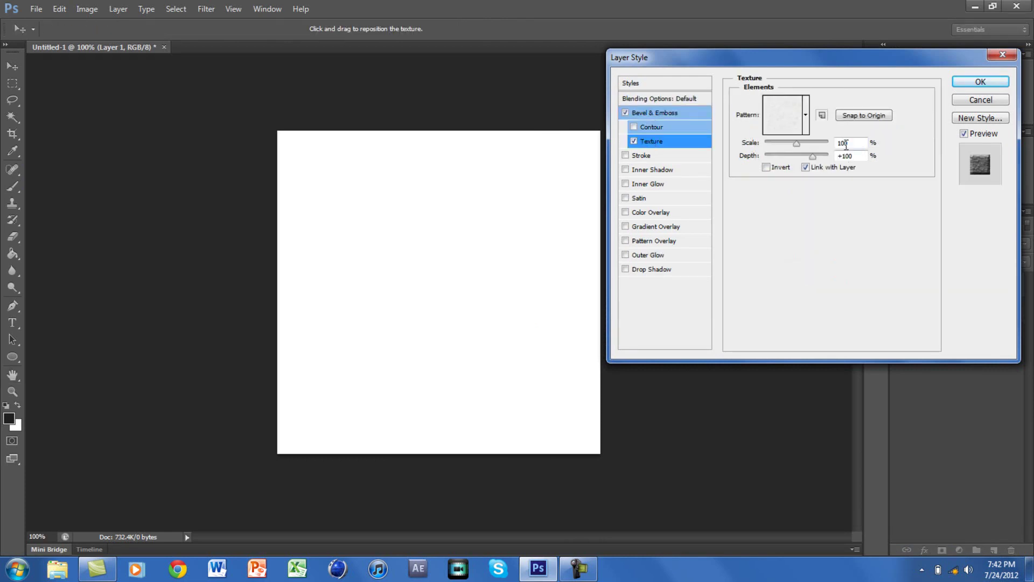
click(806, 114)
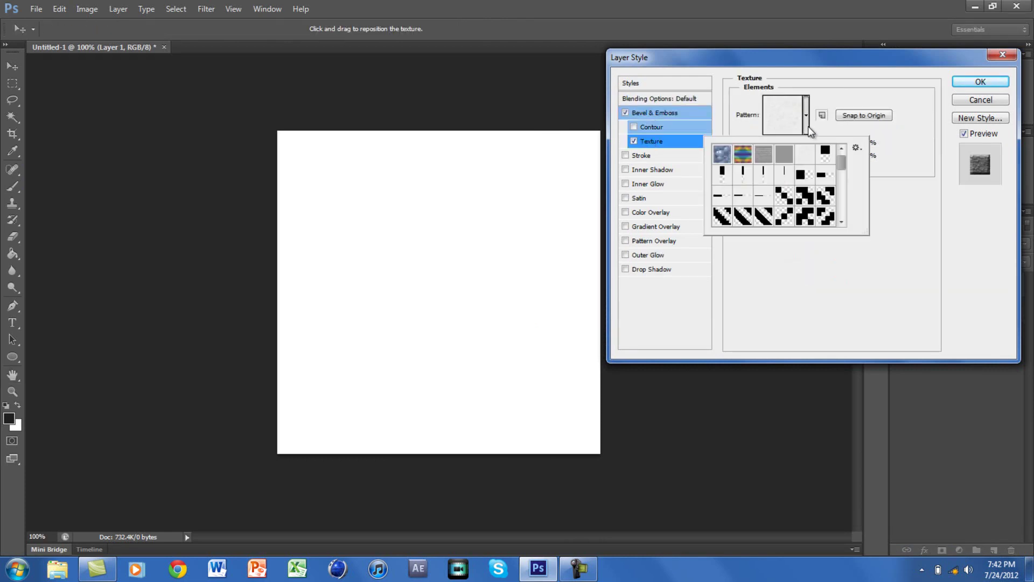
click(859, 152)
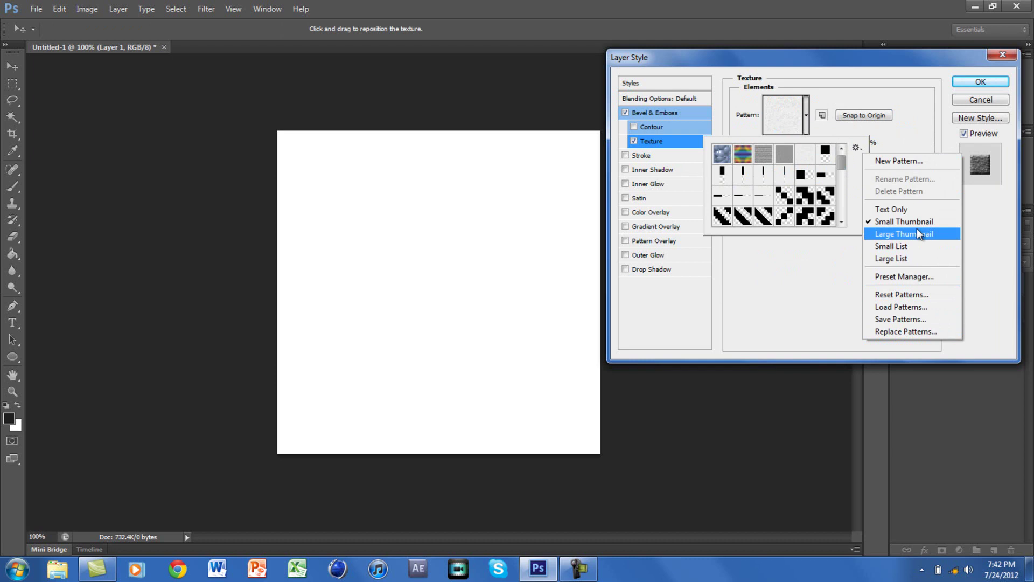
click(977, 102)
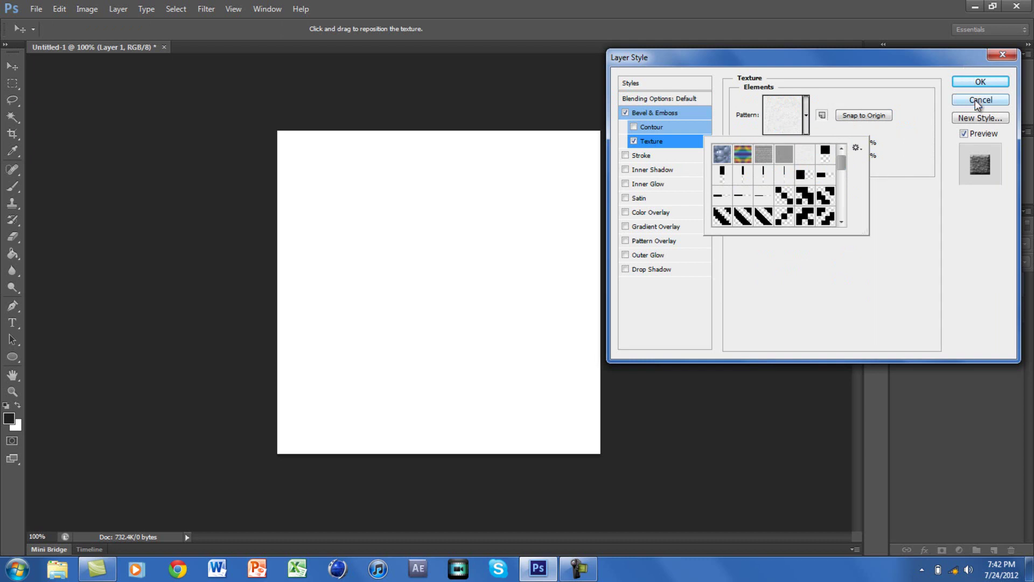
click(975, 99)
click(975, 99)
Minimize Photoshop and open the C: drive from Computer in Explorer.
click(976, 7)
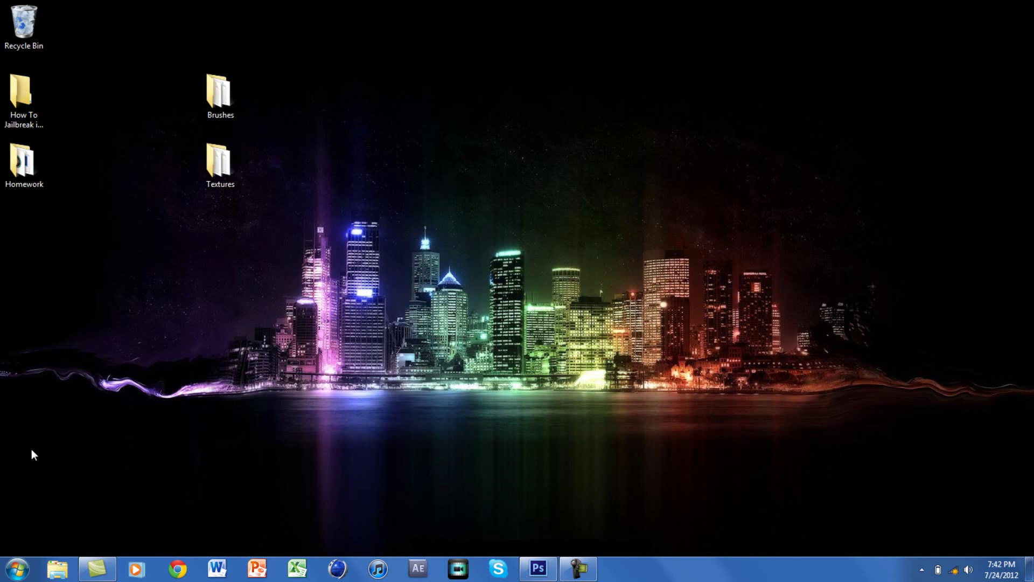
click(17, 569)
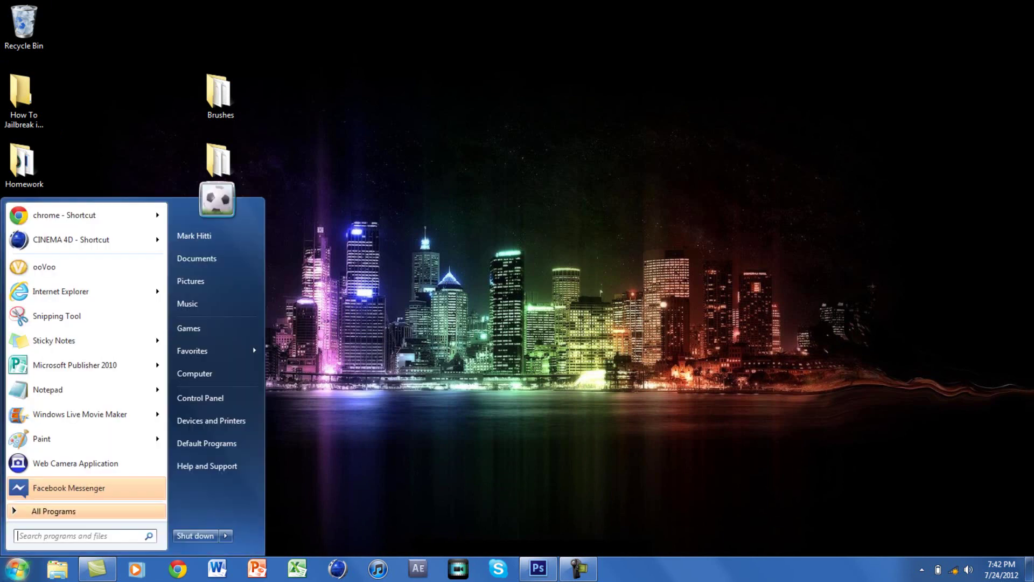
click(216, 366)
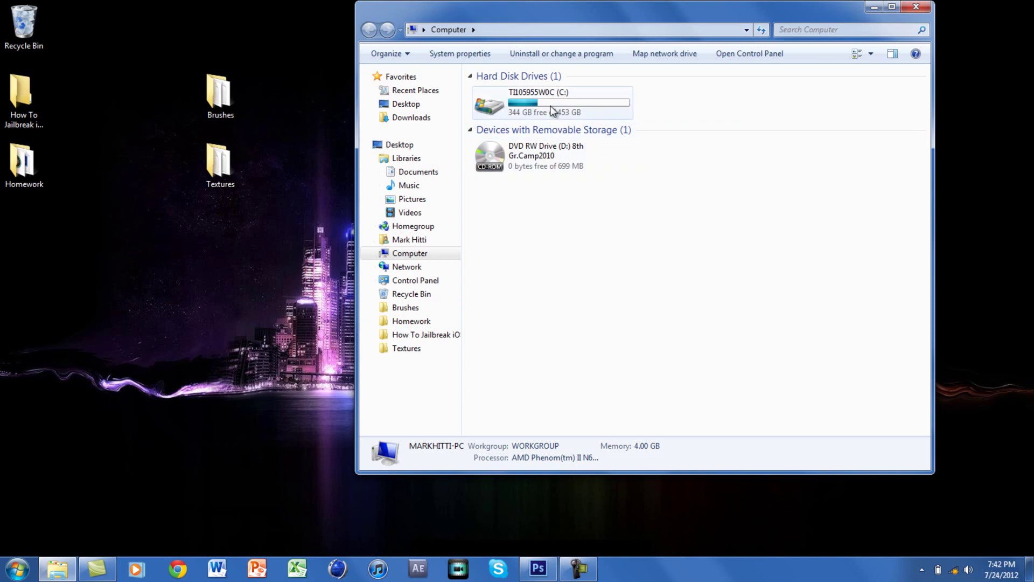
double_click(552, 106)
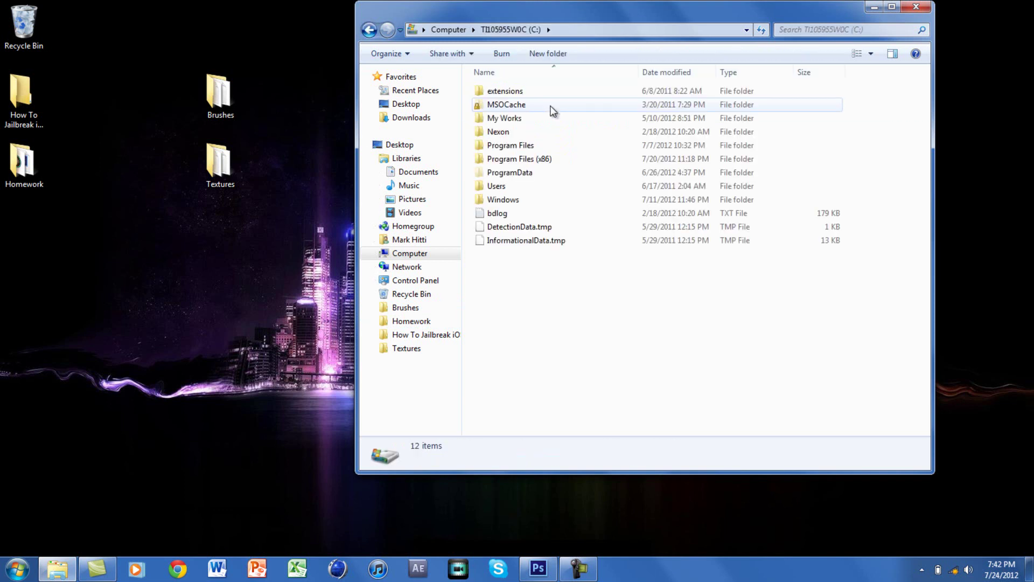
Go through Program Files > Adobe > Adobe Photoshop CS6 (64 Bit) > Presets into Brushes.
click(541, 149)
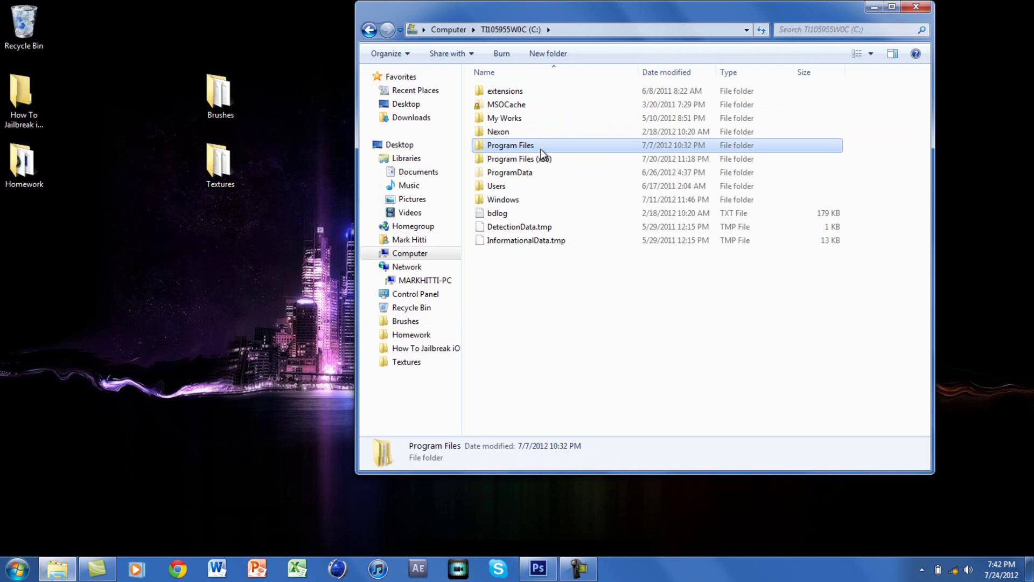
double_click(541, 149)
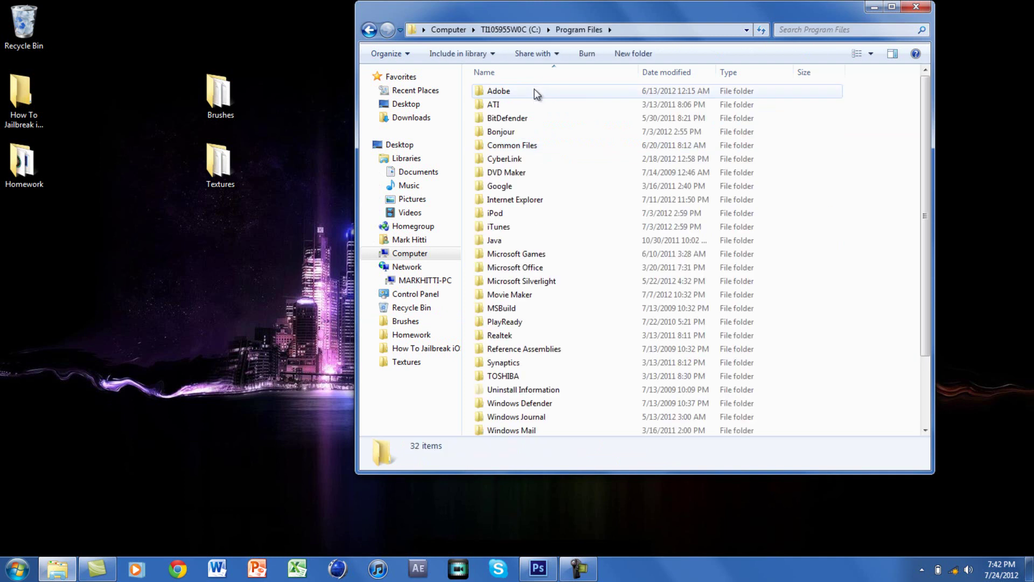
click(536, 95)
double_click(536, 94)
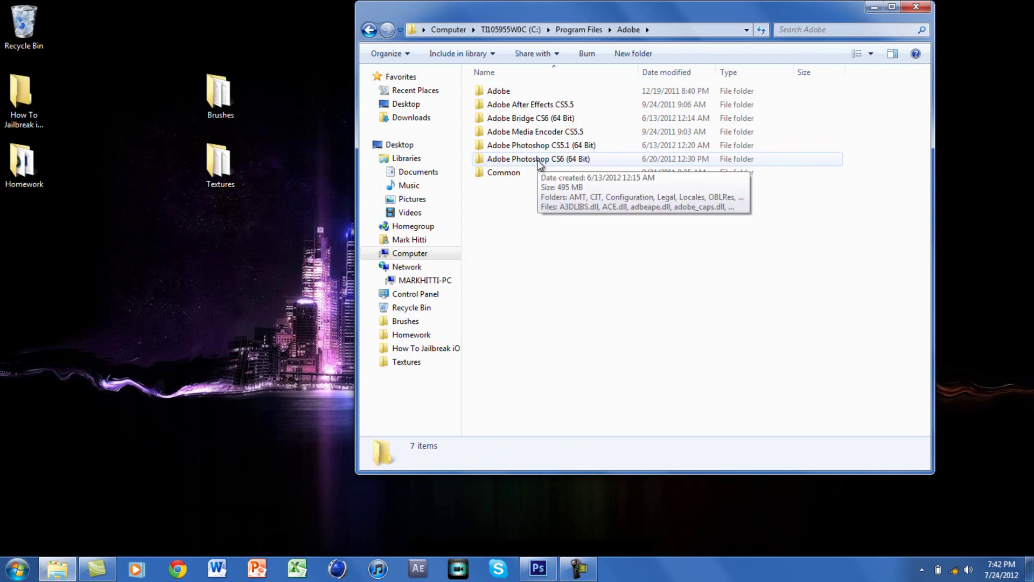
double_click(539, 159)
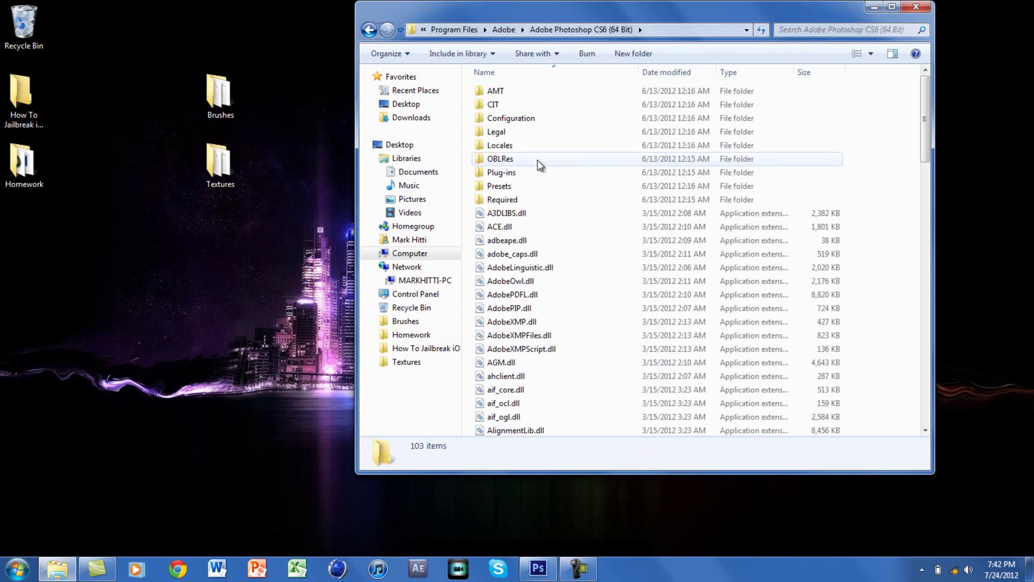
click(532, 196)
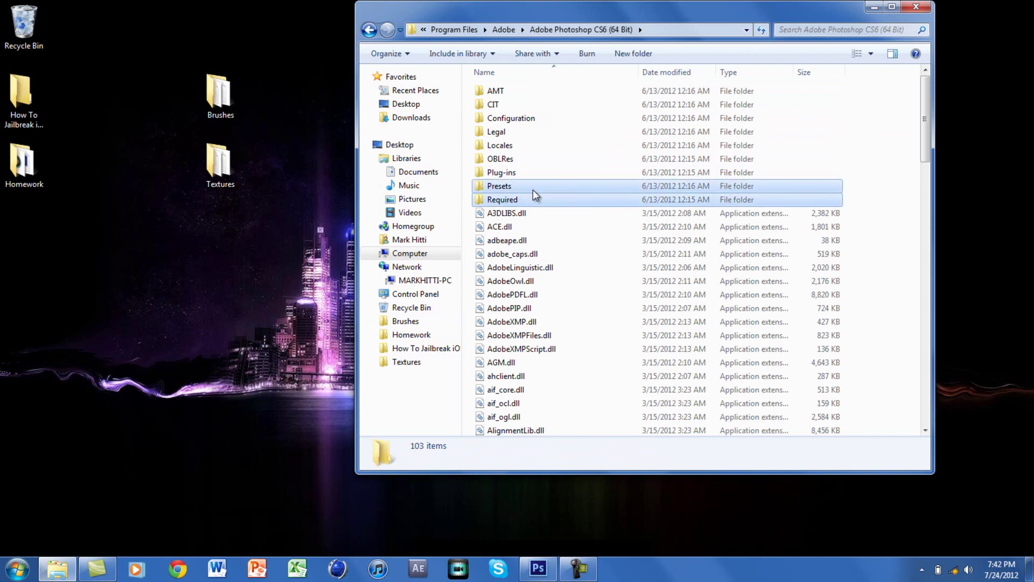
ctrl+click(532, 190)
double_click(533, 190)
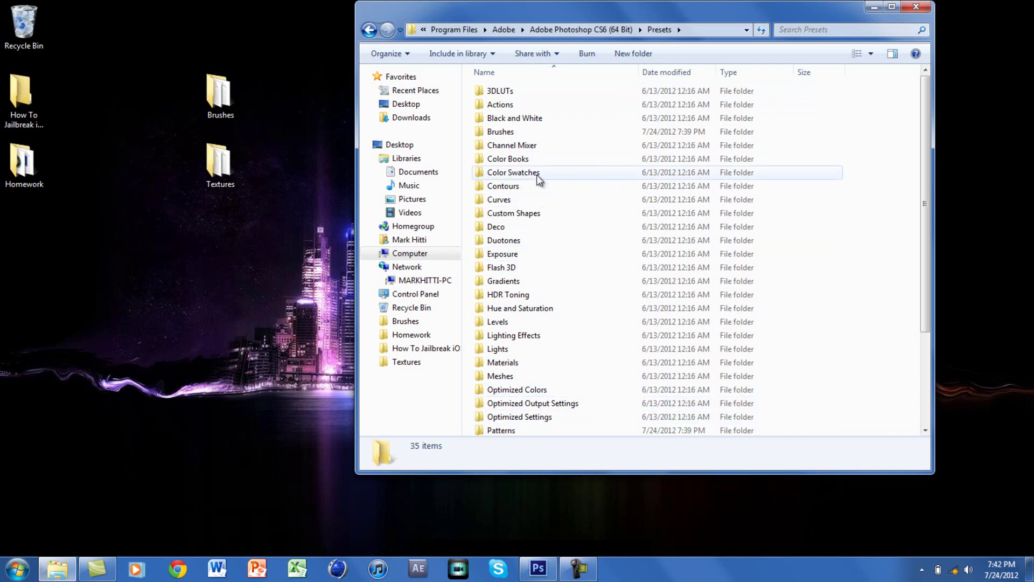
double_click(524, 132)
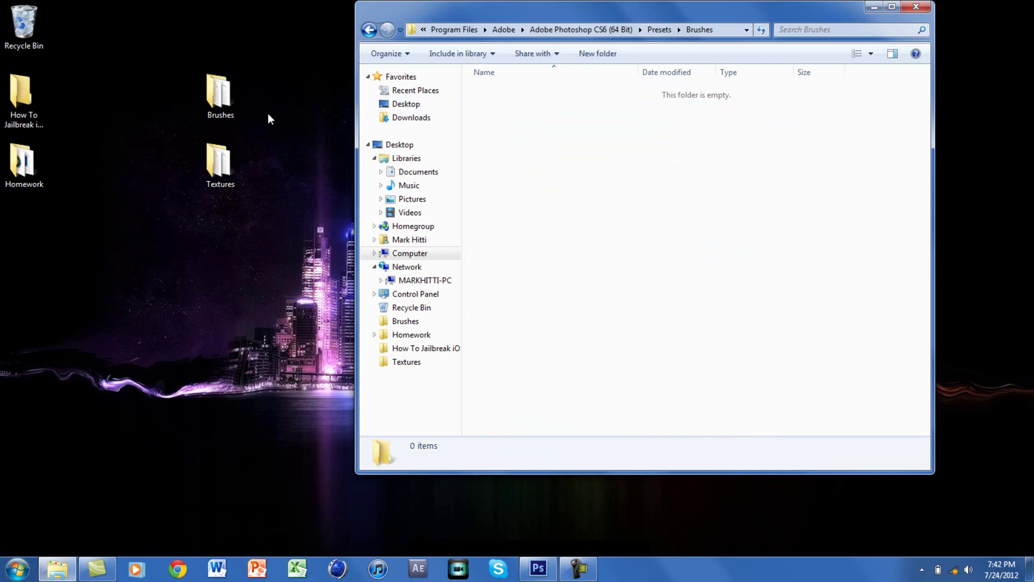
Open the desktop Brushes folder in a second window beside Presets\Brushes.
click(225, 106)
double_click(225, 106)
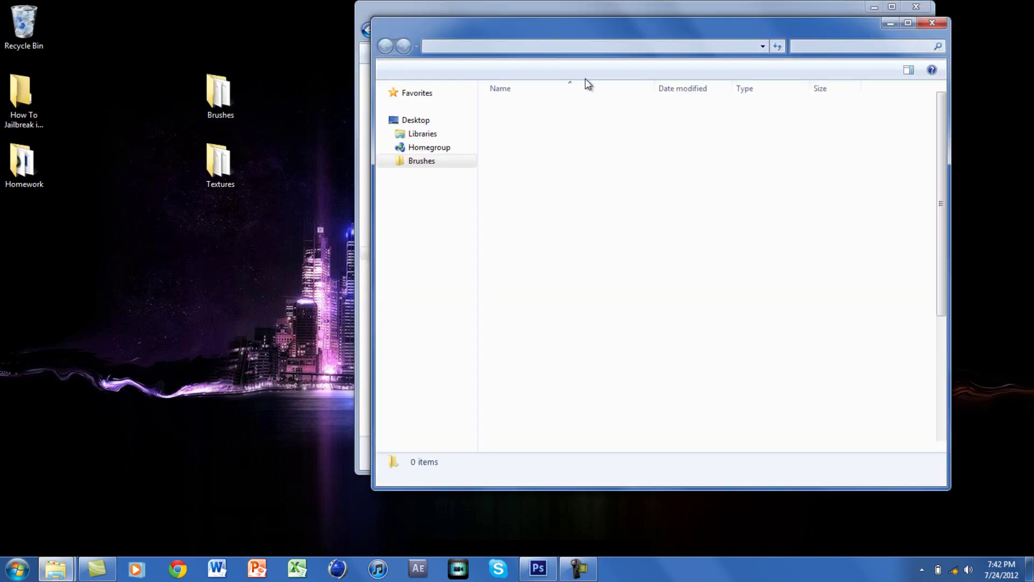
mouse_move(594, 32)
mouse_down()
mouse_move(432, 61)
mouse_move(248, 42)
mouse_move(186, 48)
mouse_up()
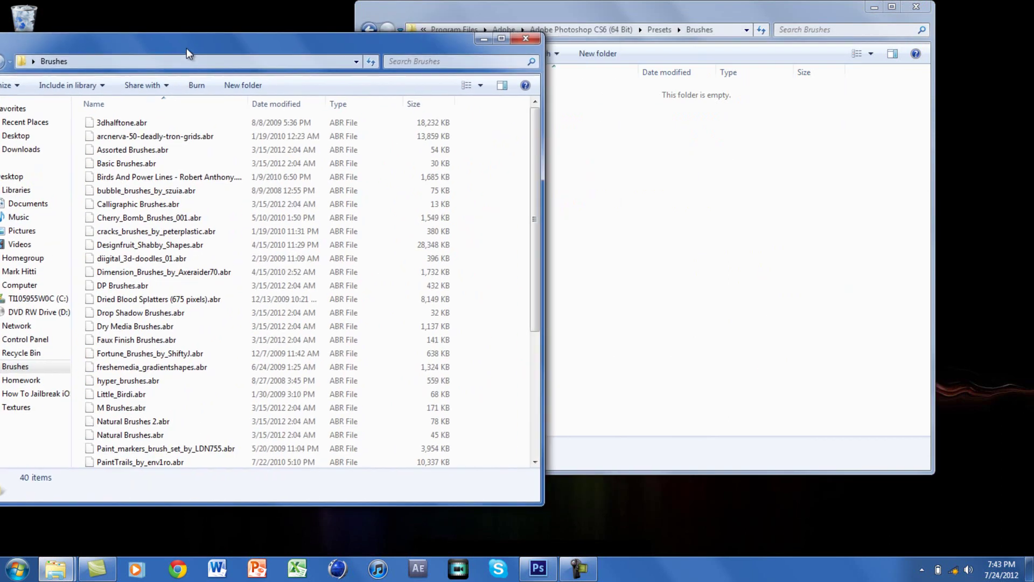
Move all 40 .abr brush files into Presets\Brushes and close the emptied desktop window.
click(184, 180)
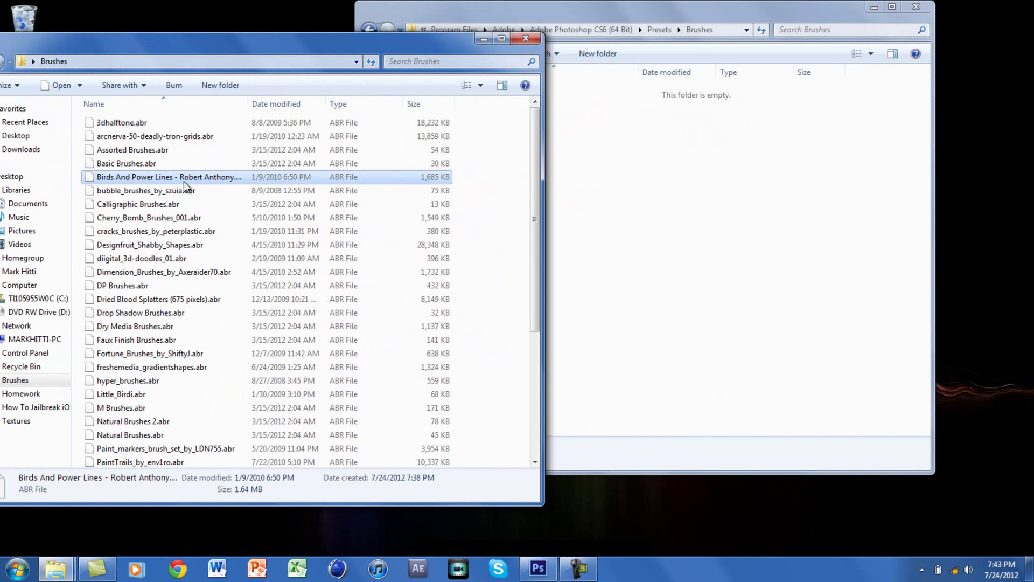
key(ctrl+a)
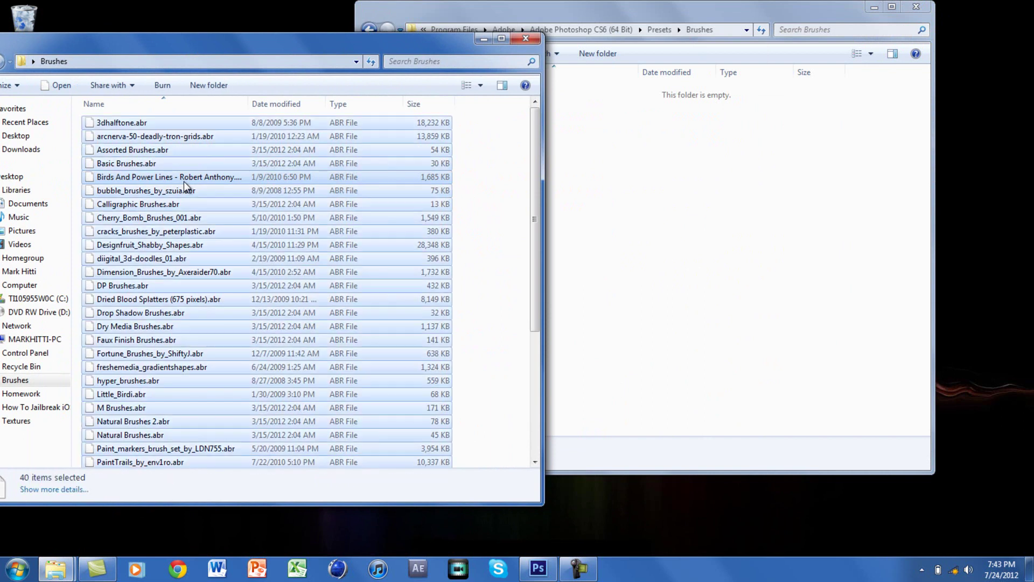
mouse_move(232, 201)
mouse_down()
mouse_move(345, 206)
mouse_move(624, 165)
mouse_up()
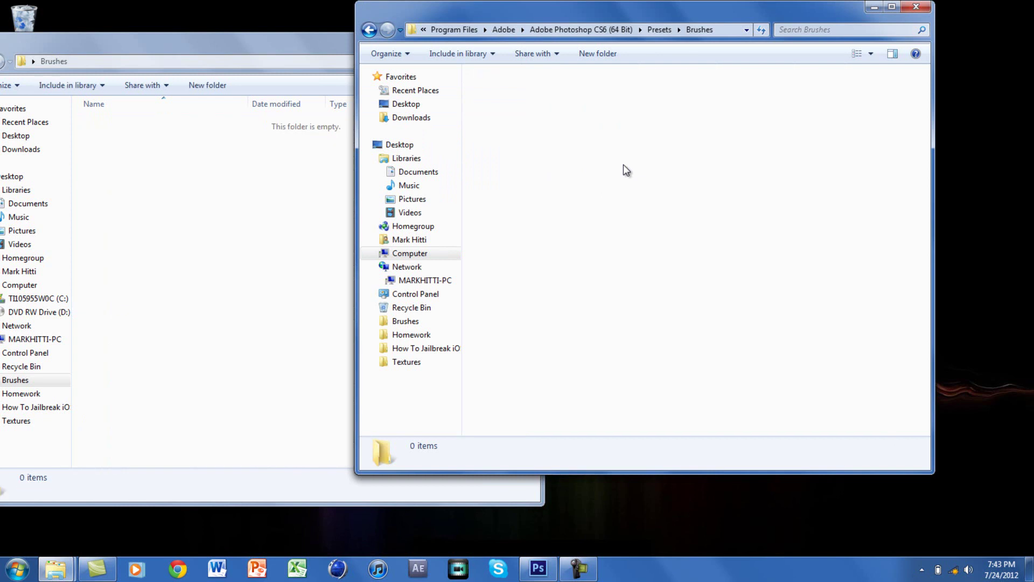
click(913, 212)
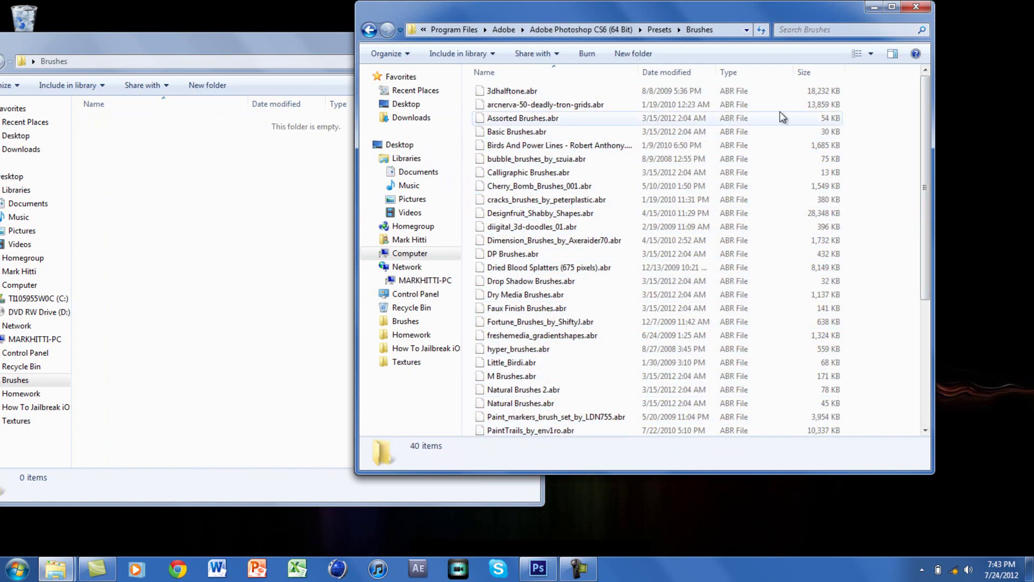
click(304, 39)
key(alt+F4)
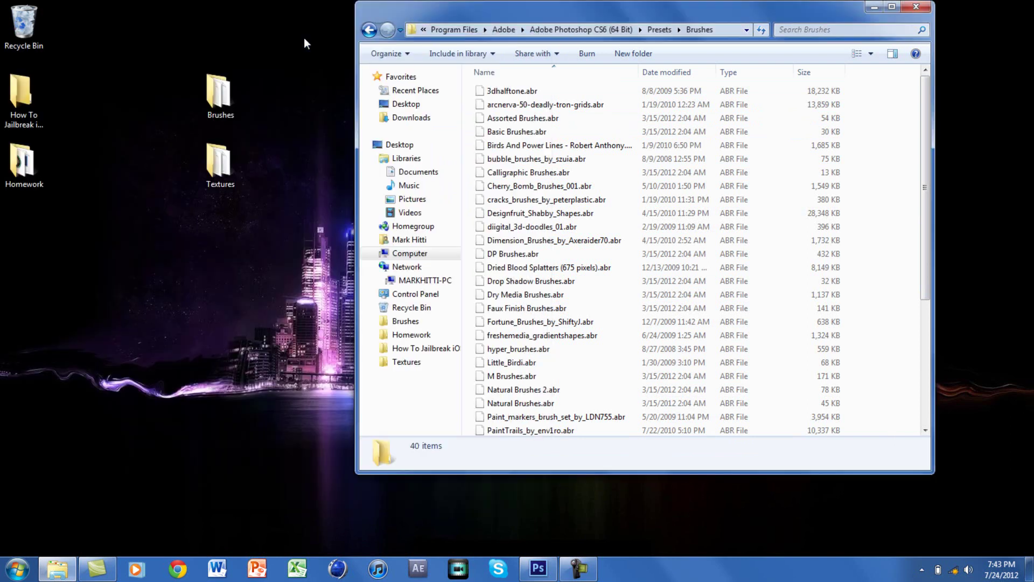
Open the Presets > Patterns folder and the desktop Textures folder side by side.
click(369, 30)
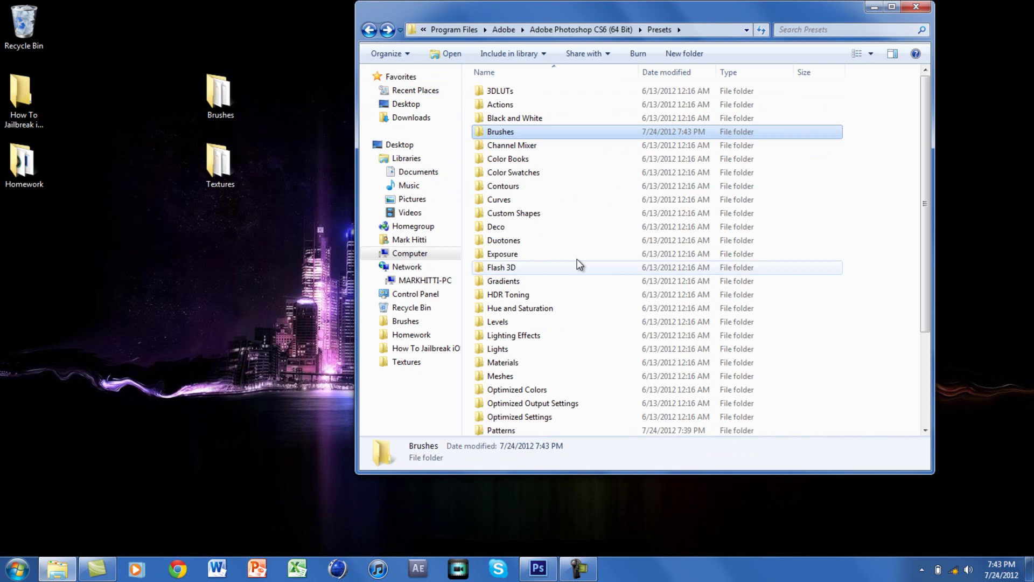
double_click(567, 428)
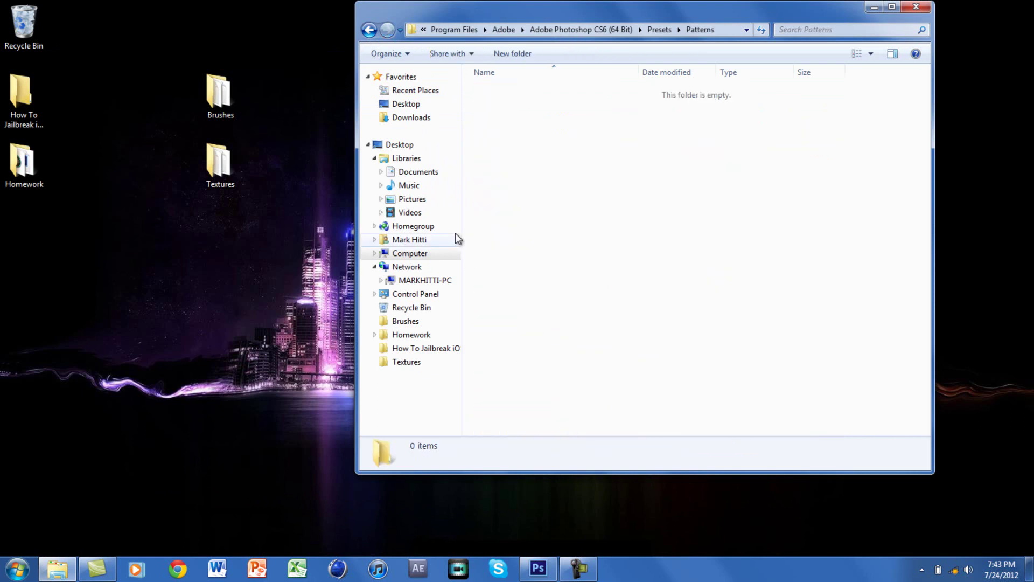
click(226, 167)
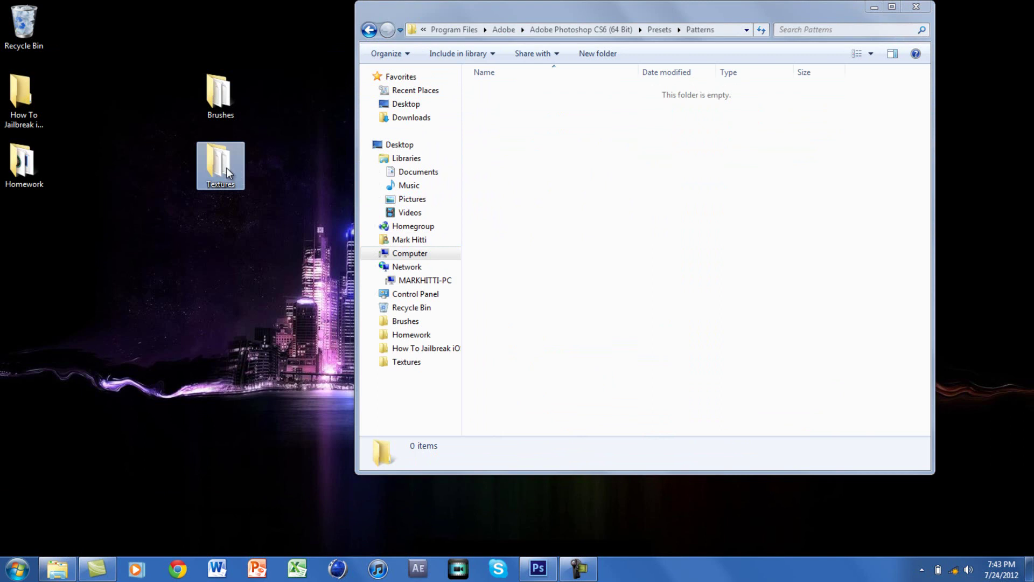
double_click(226, 171)
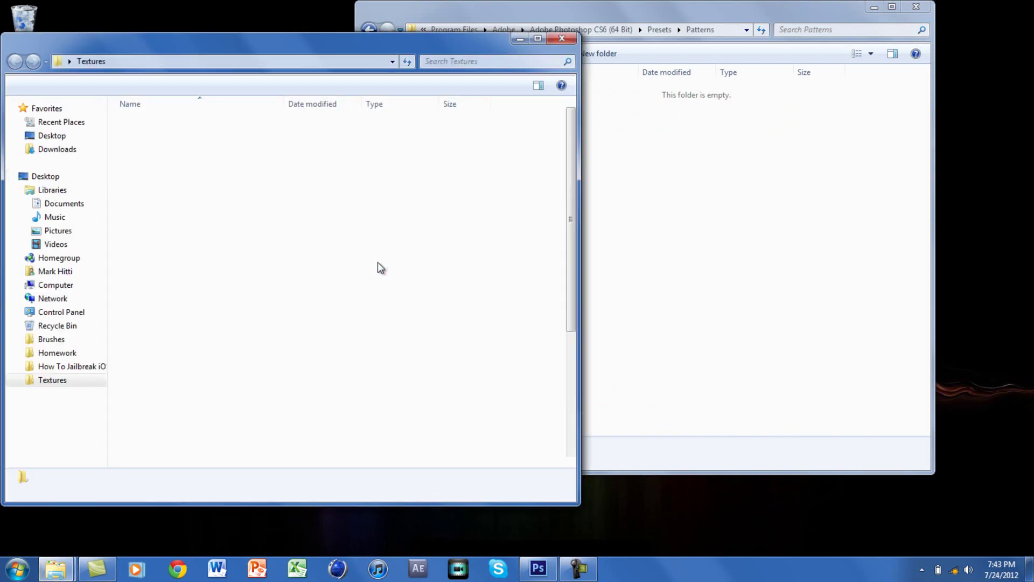
Move all 40 texture files into Presets > Patterns and close the emptied Textures window.
click(297, 236)
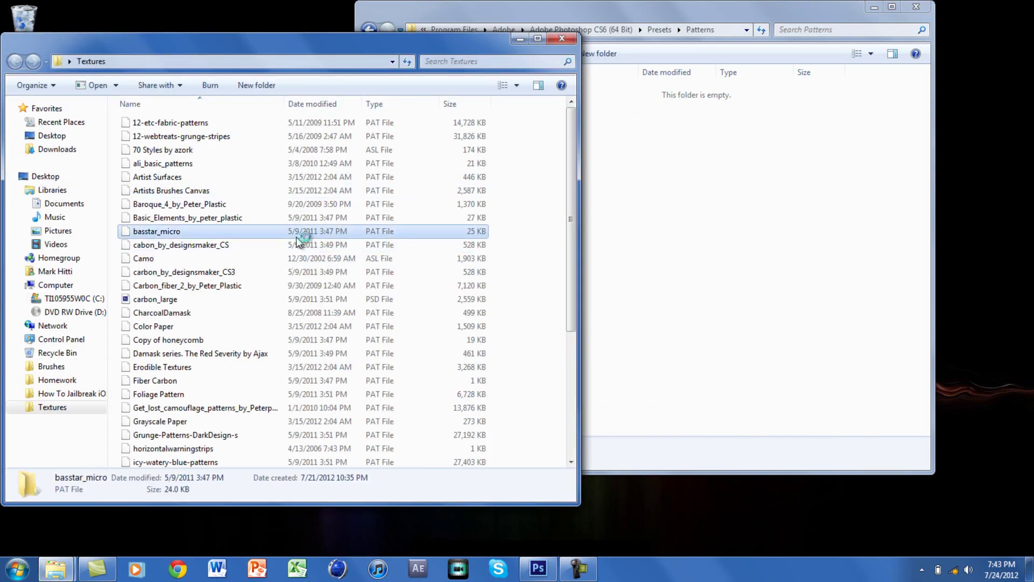
key(ctrl+a)
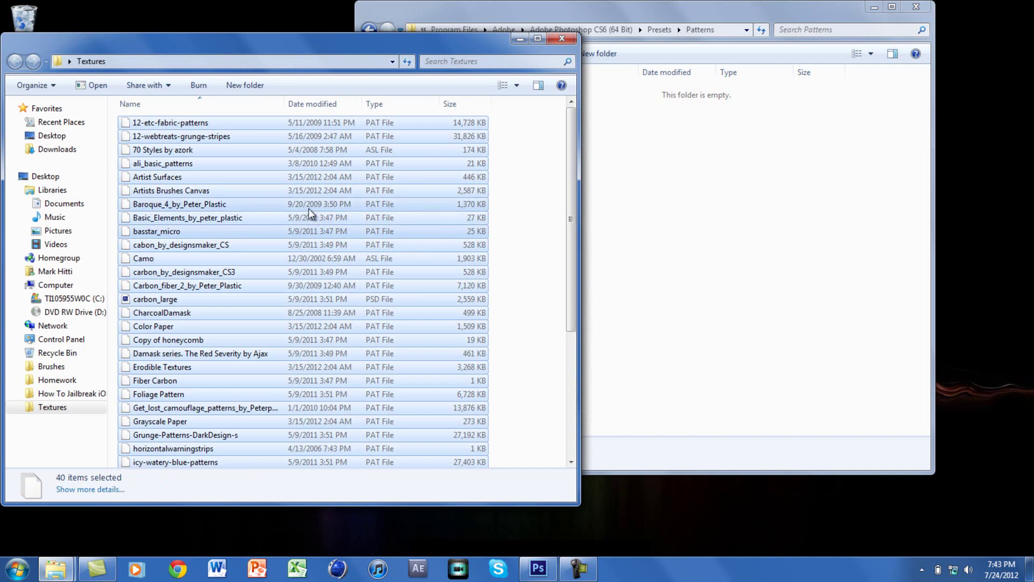
drag(308, 206, 671, 238)
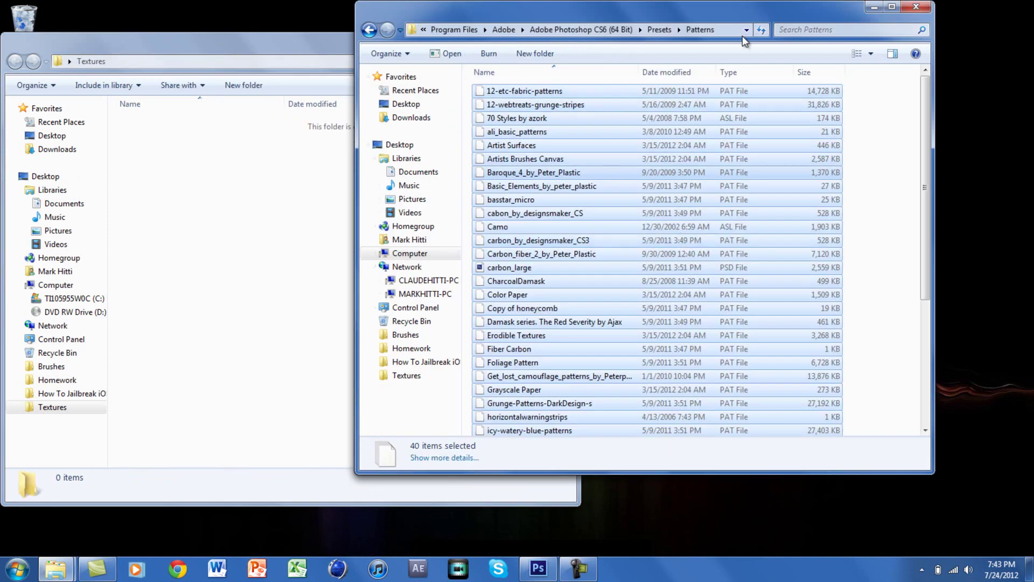
click(272, 152)
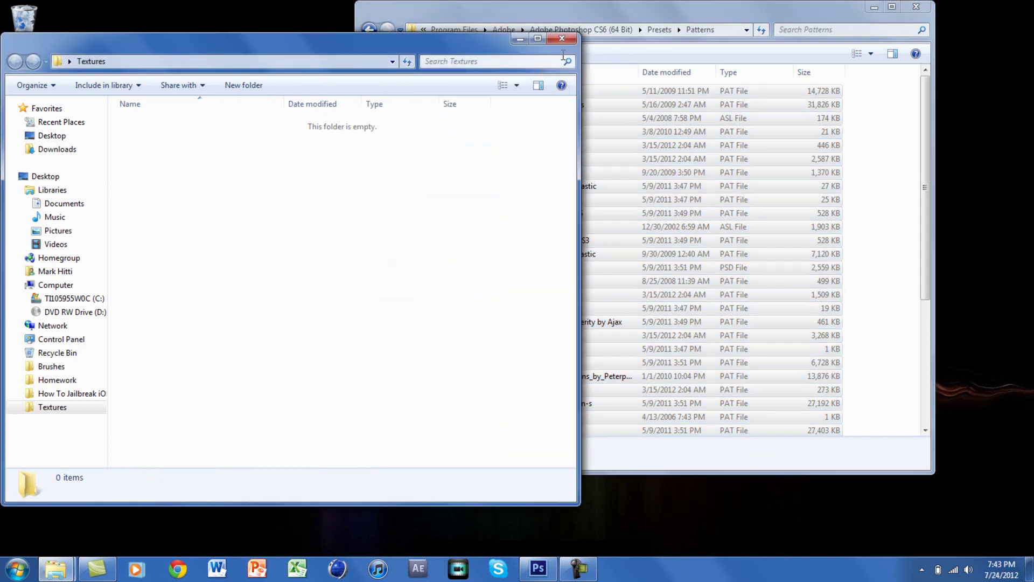
click(567, 39)
Close Explorer, quit Photoshop without saving Untitled-1, and relaunch Photoshop.
click(916, 7)
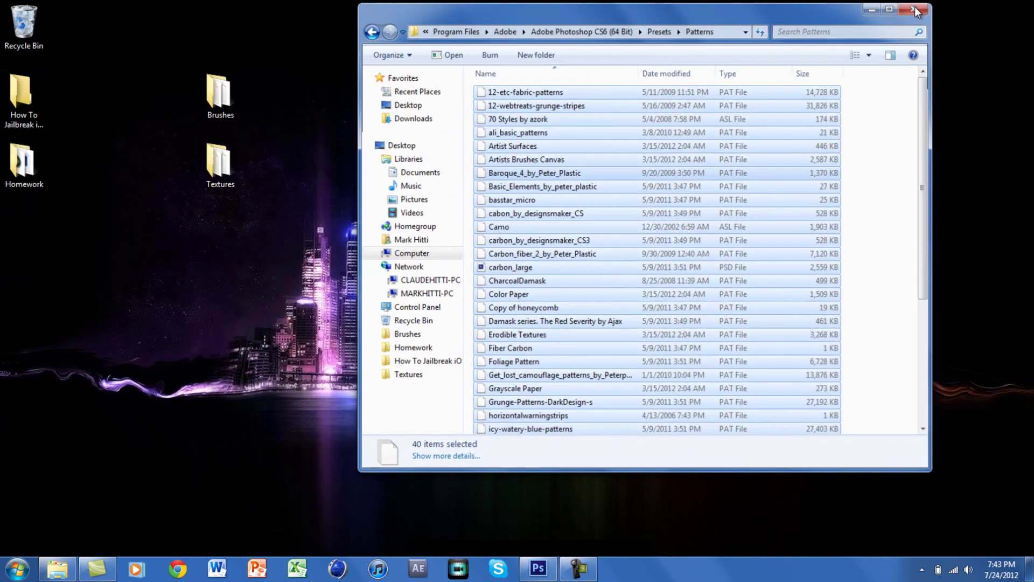
click(538, 569)
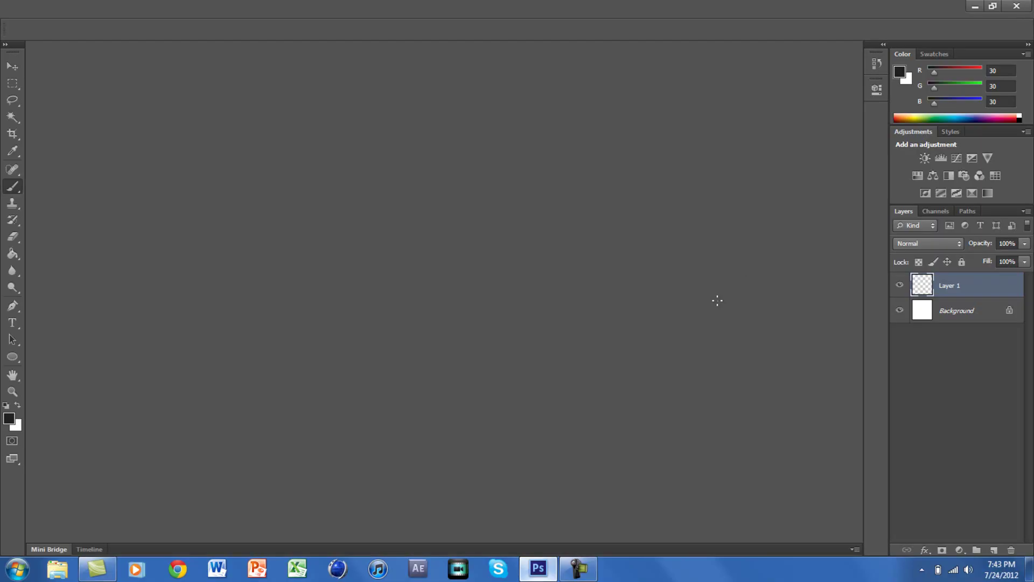
click(1016, 6)
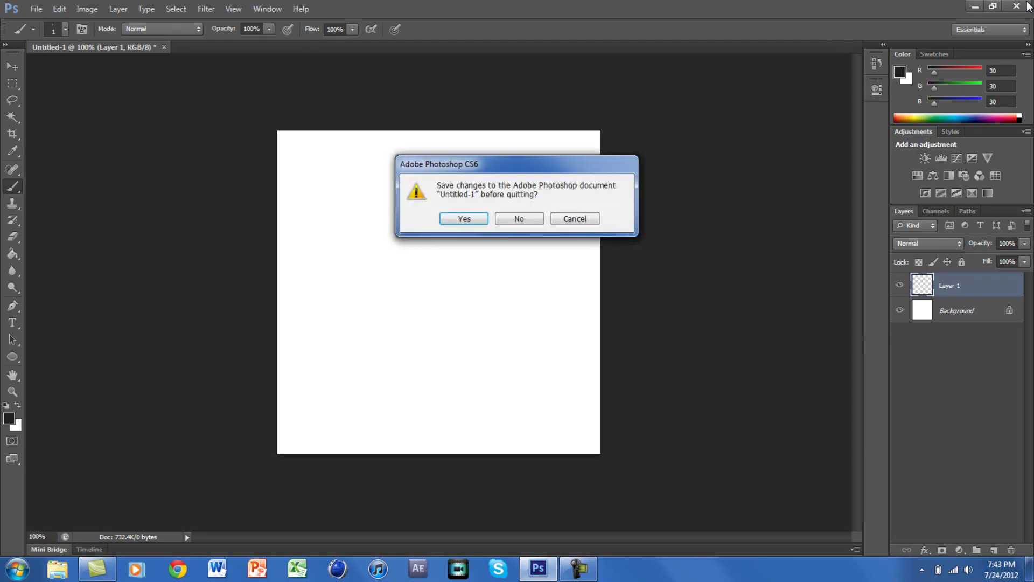
click(520, 219)
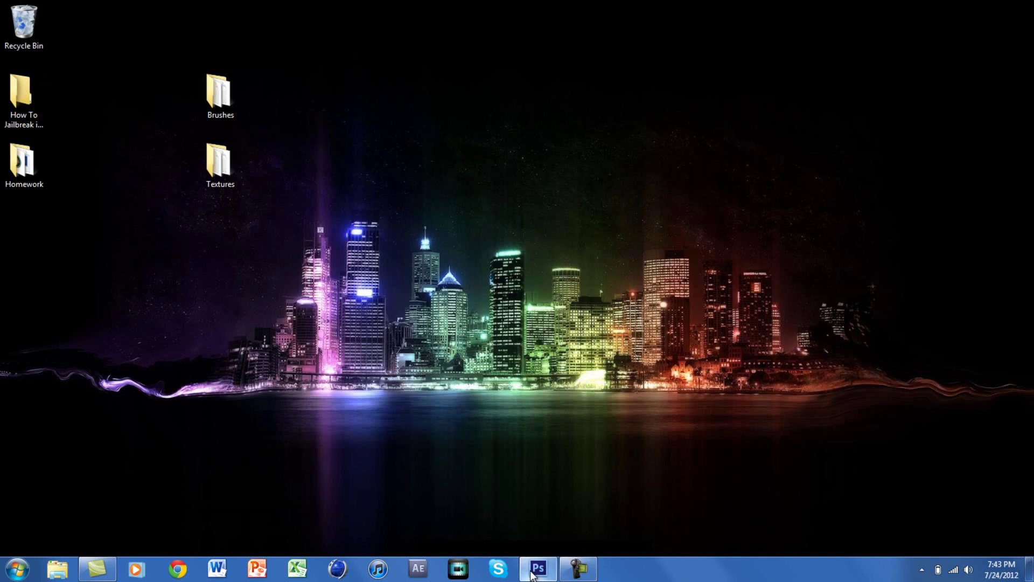
click(532, 576)
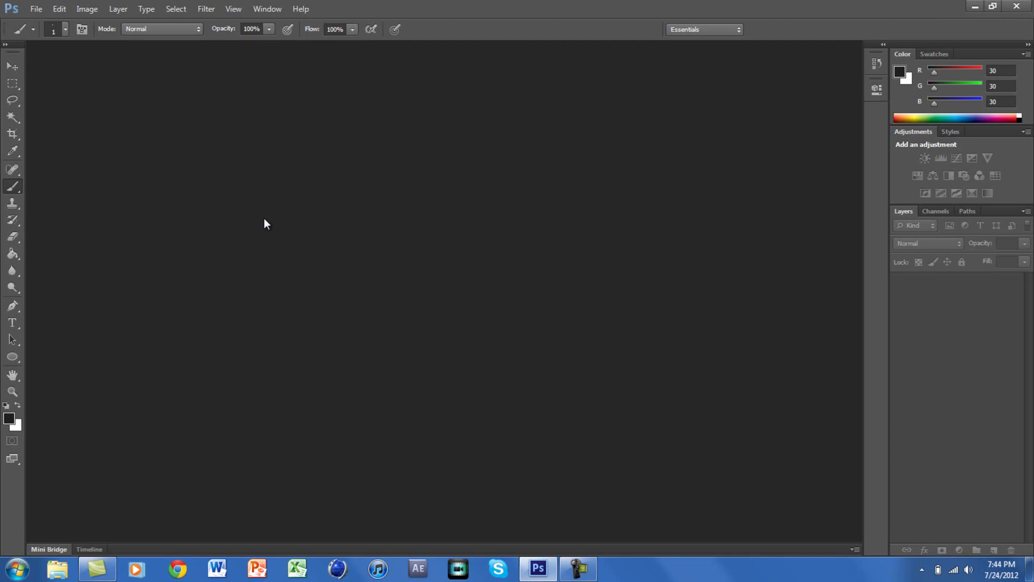
Create a new document with default settings.
click(41, 9)
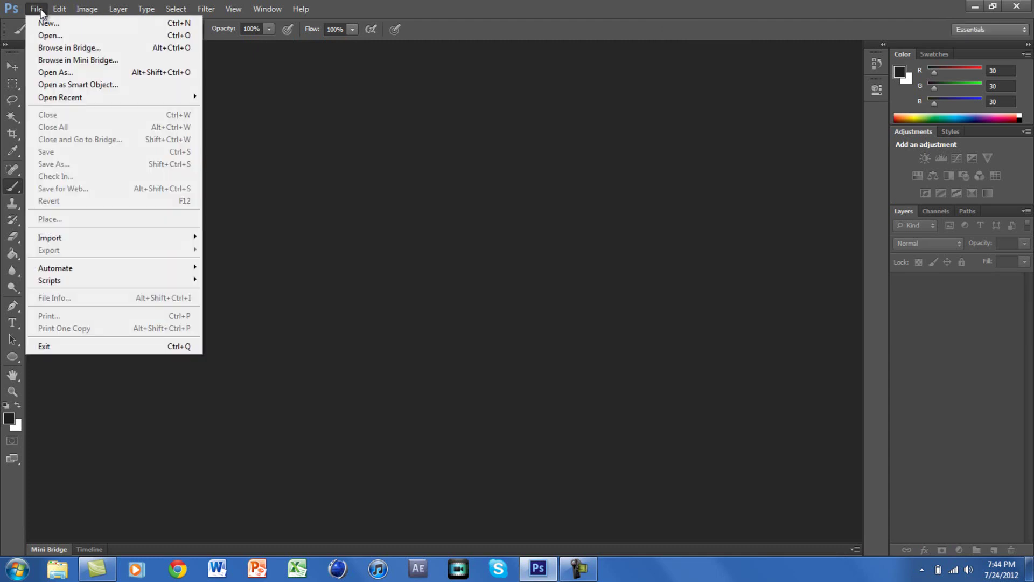
click(45, 21)
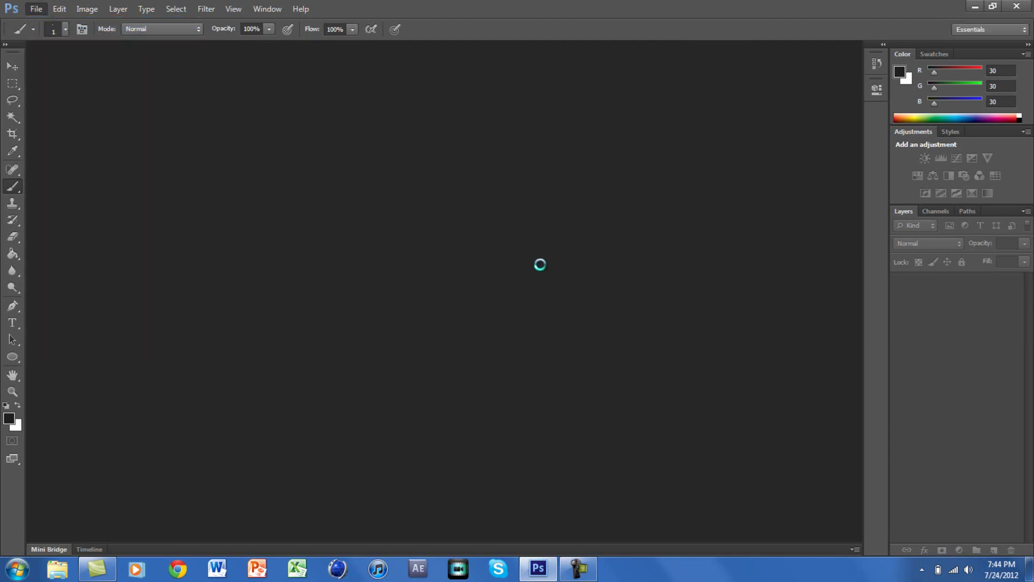
click(637, 139)
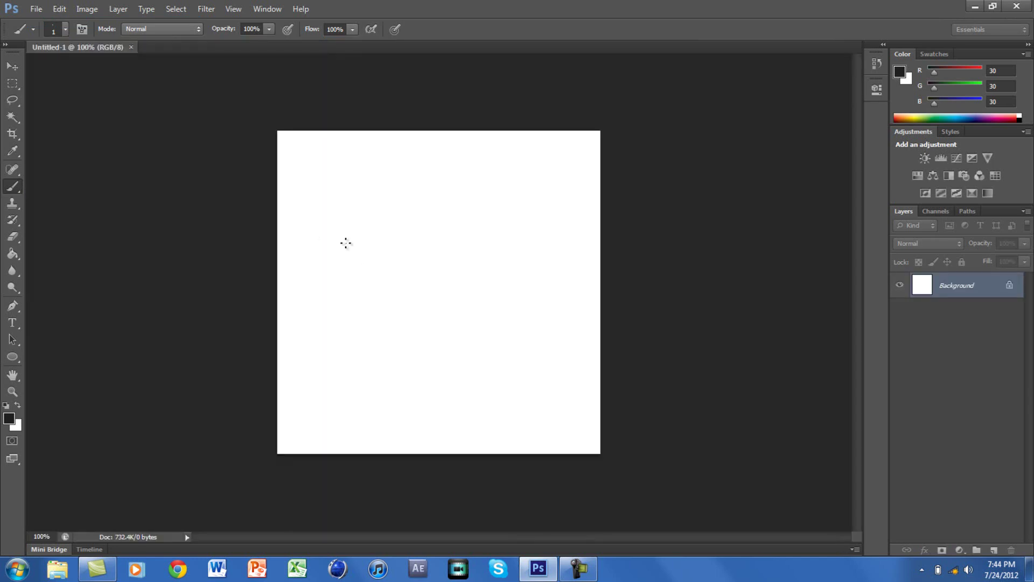
Load the tech-brushes set, replacing the current brushes in the Brush Preset picker.
right_click(347, 243)
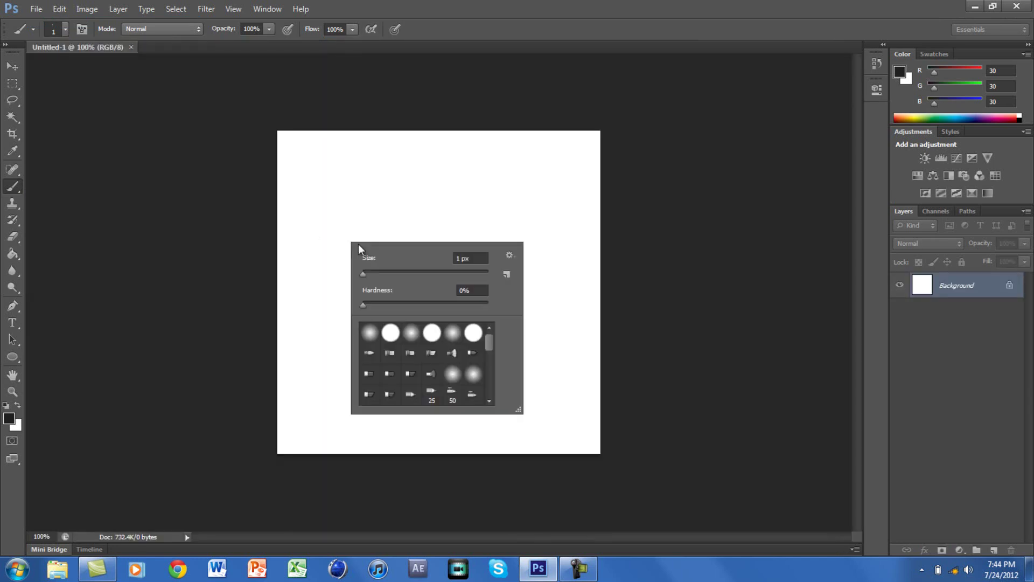
click(510, 256)
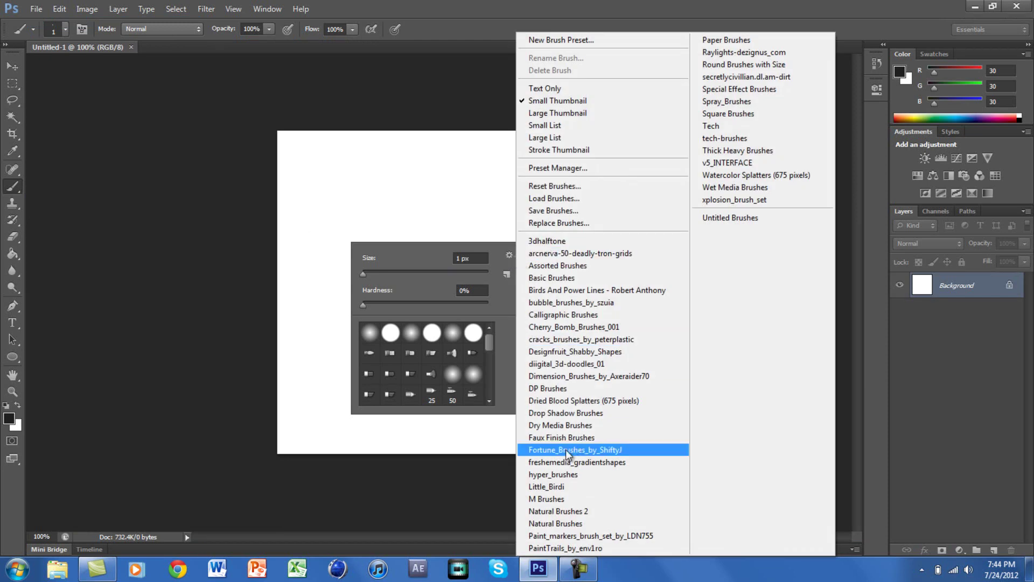
click(738, 134)
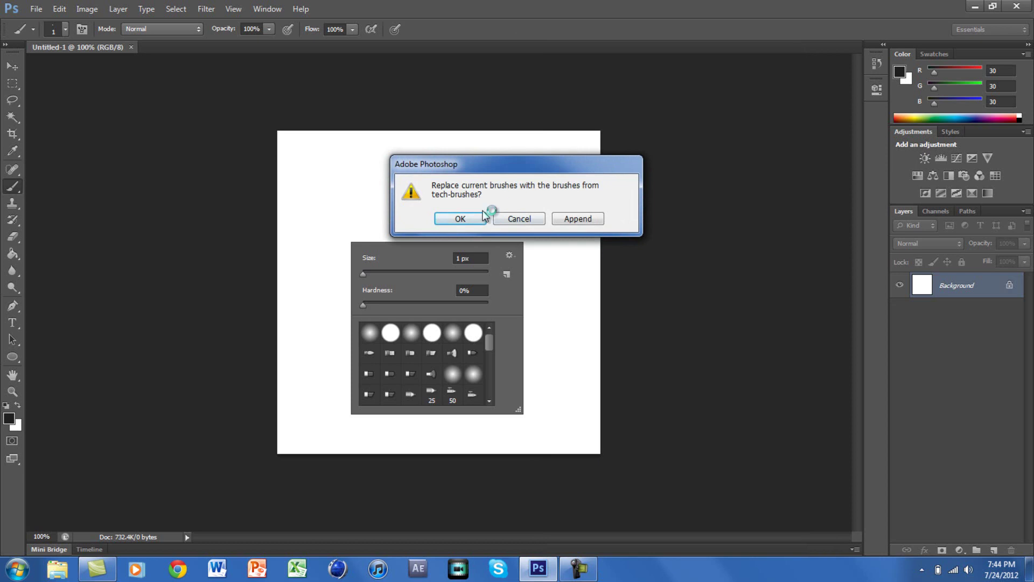
click(459, 218)
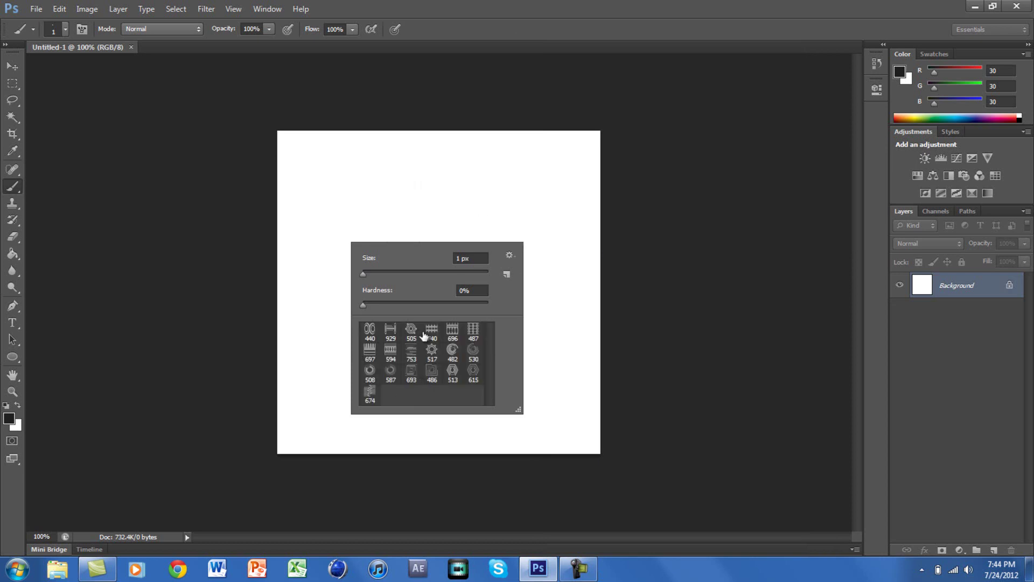
Pick the 740 tech brush and stamp it twice on the canvas, upper and lower.
click(424, 335)
click(397, 186)
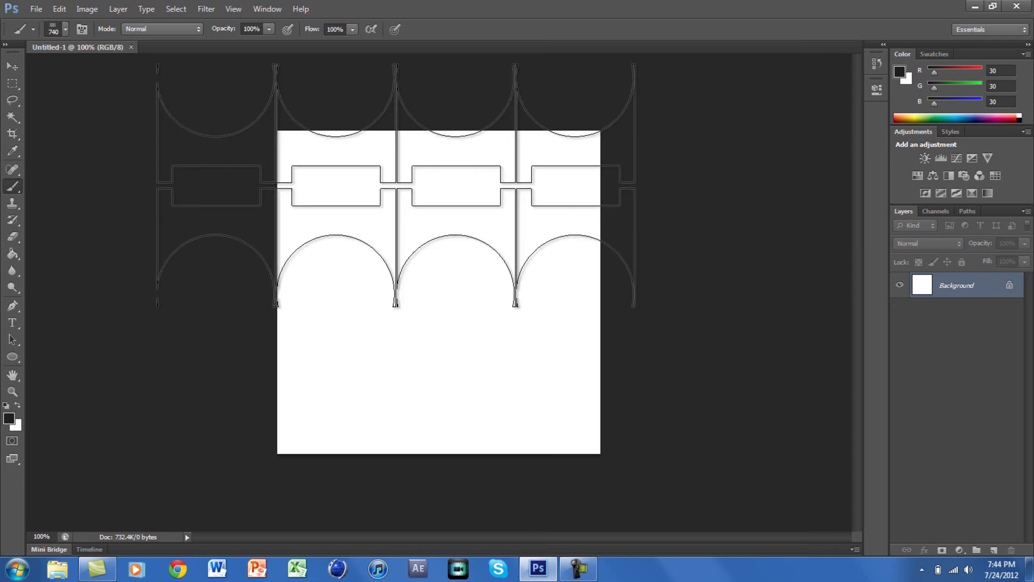
click(396, 185)
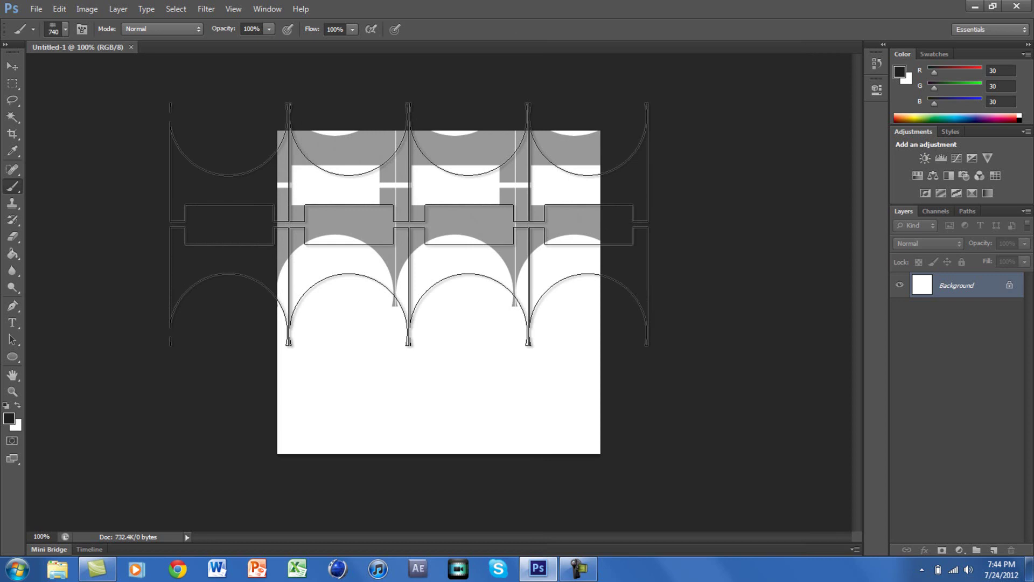
click(468, 379)
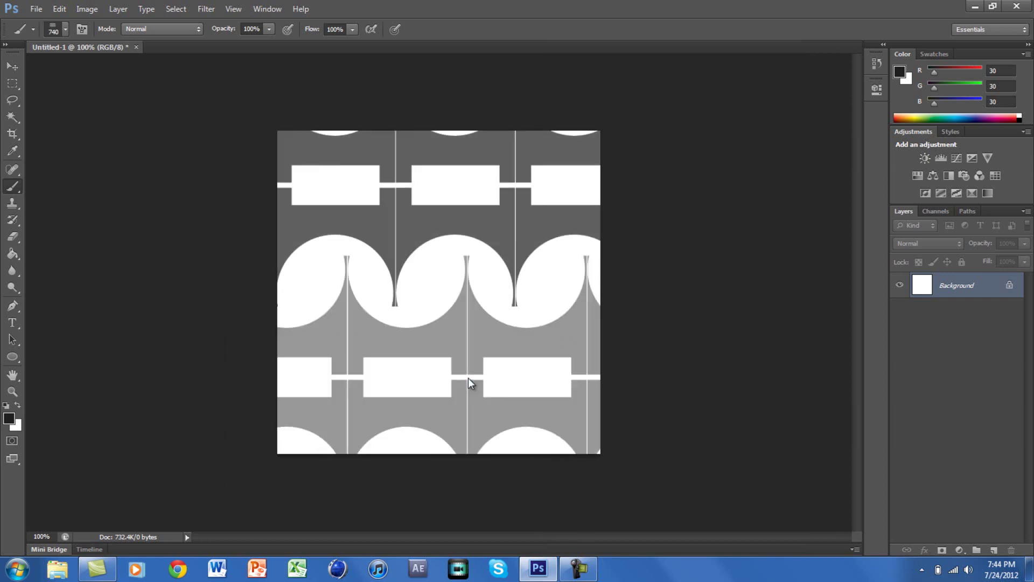
Add an empty Layer 1 above the Background layer.
click(994, 550)
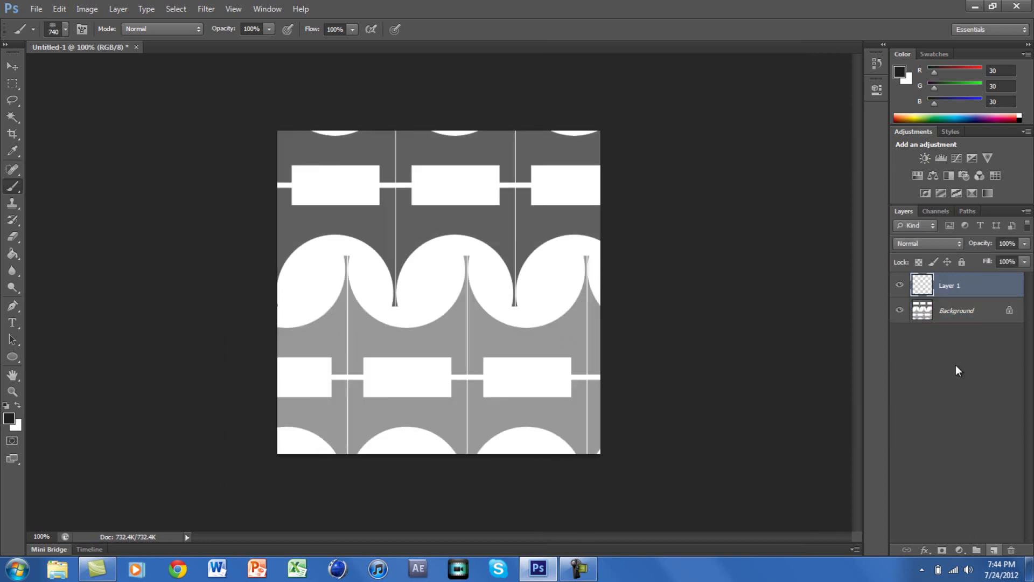
right_click(975, 284)
key(Escape)
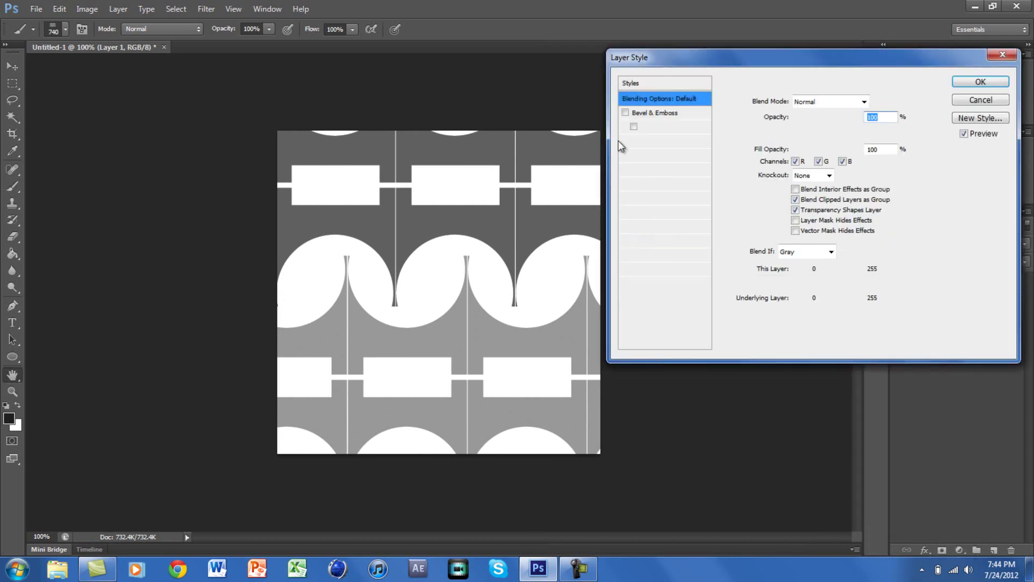
Check the new pattern libraries in the Layer Style Texture picker, then cancel without applying.
click(645, 142)
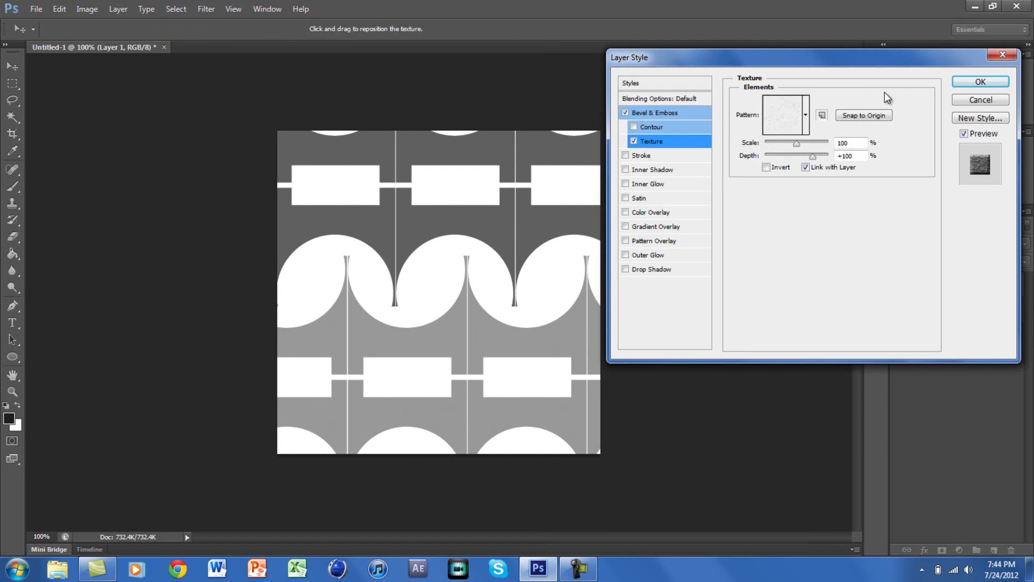
click(808, 121)
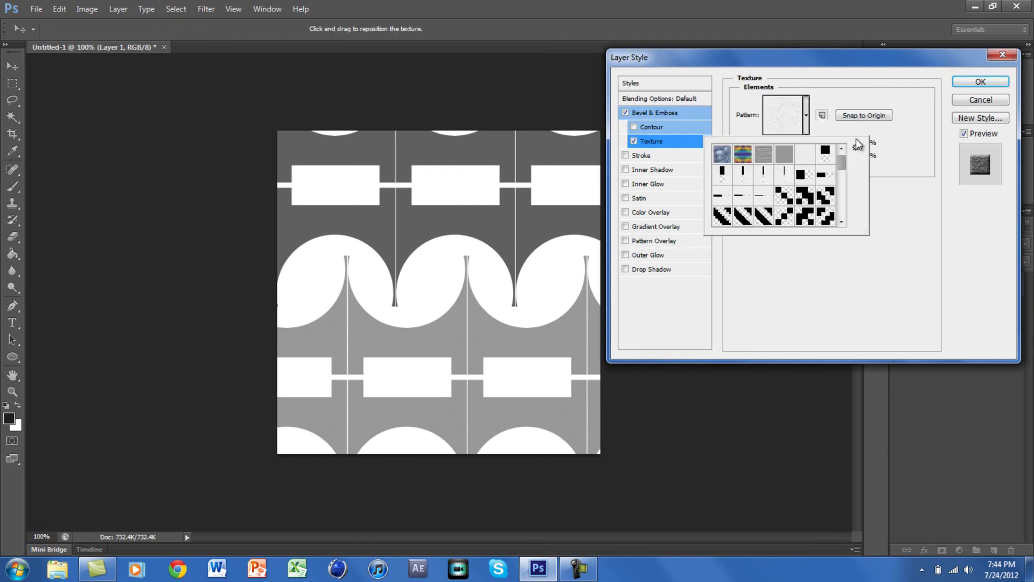
click(860, 149)
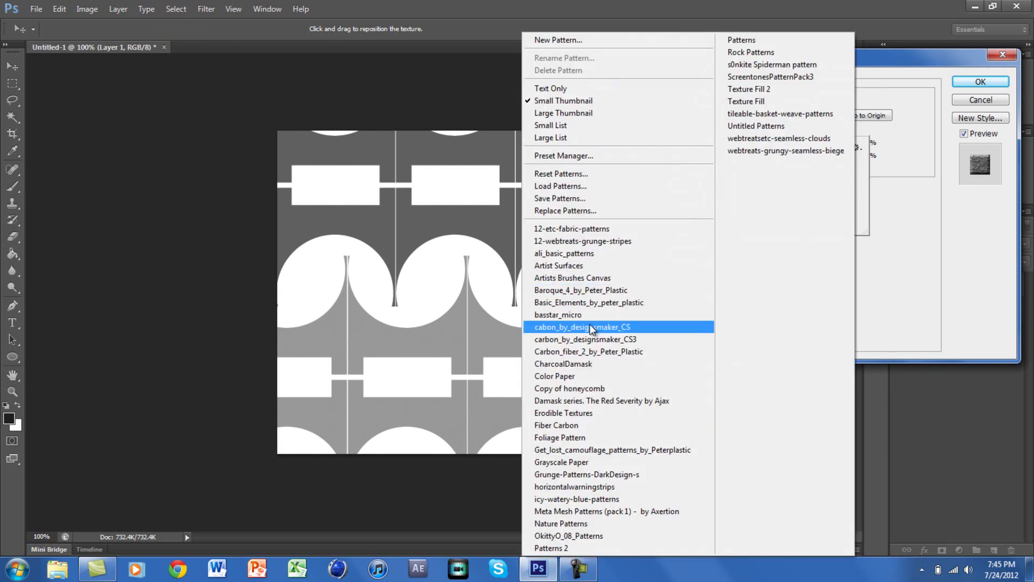
click(920, 148)
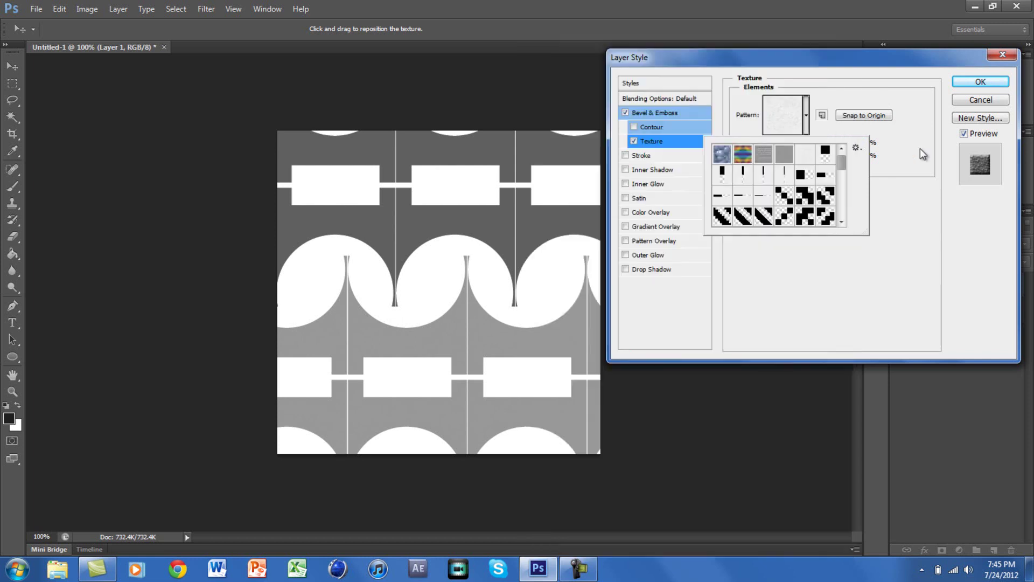
click(1003, 100)
click(1002, 100)
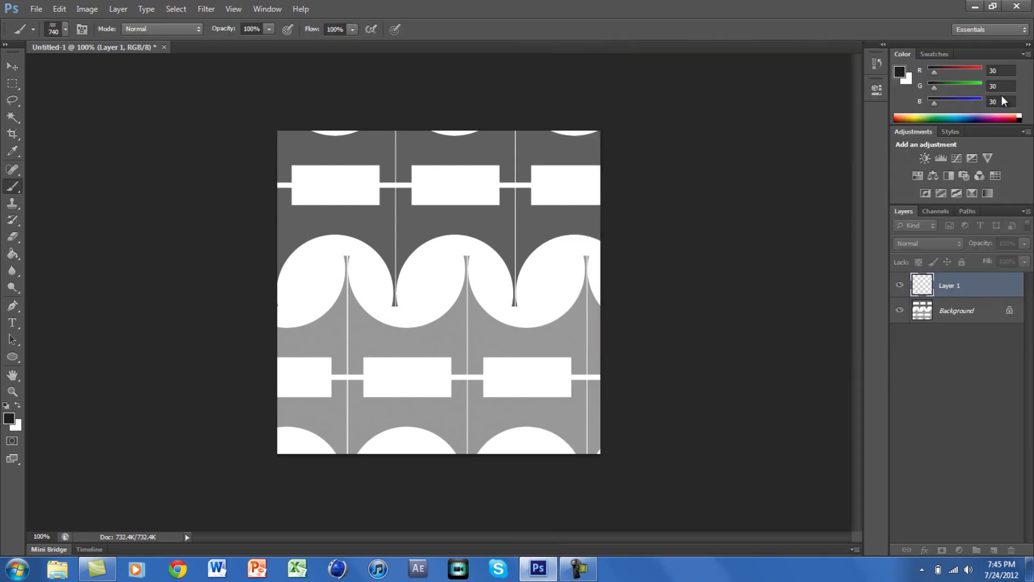